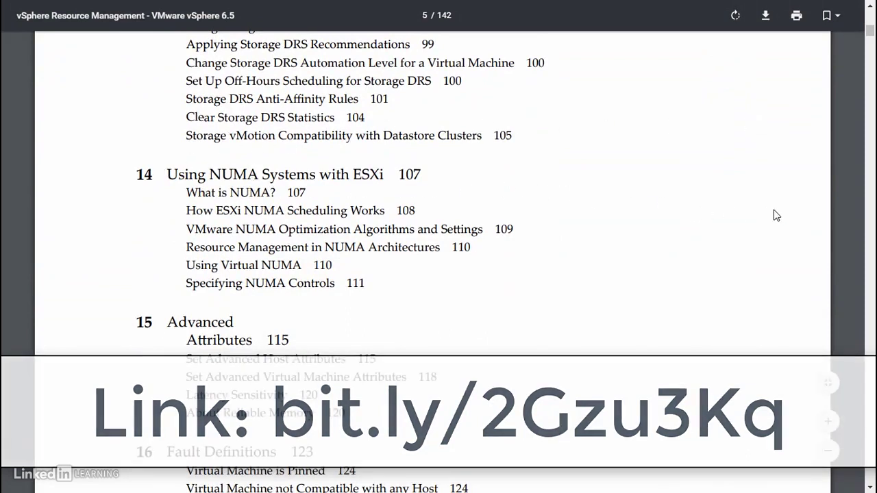
Skim the vSphere Resource Management guide's table of contents and The CPU Scheduler in VMware vSphere 5.1 white paper
{"action": "scroll", "coordinate": [773, 210], "scroll_direction": "down", "scroll_amount": 3}
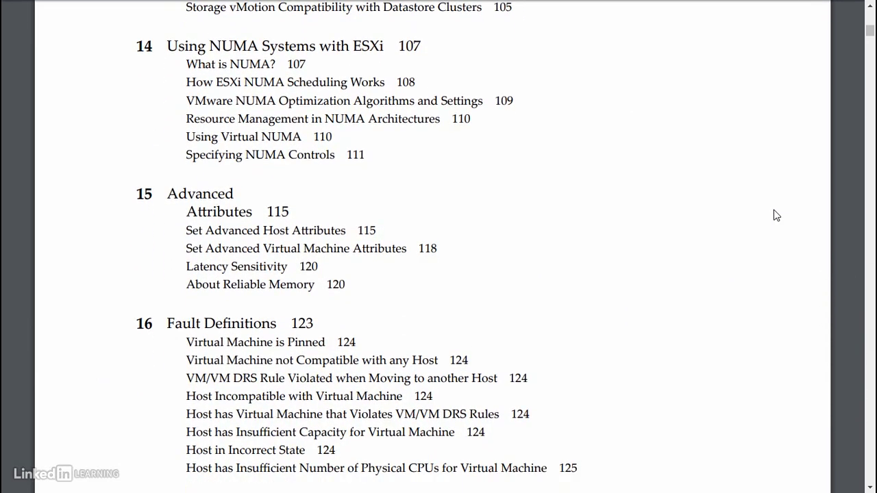
{"action": "scroll", "coordinate": [773, 210], "scroll_direction": "down", "scroll_amount": 5}
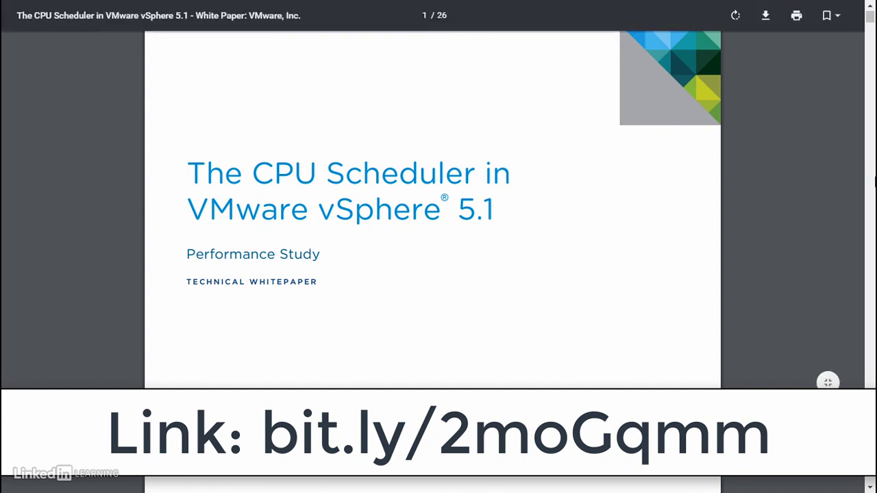
{"action": "left_click_drag", "start_coordinate": [869, 28], "coordinate": [871, 43]}
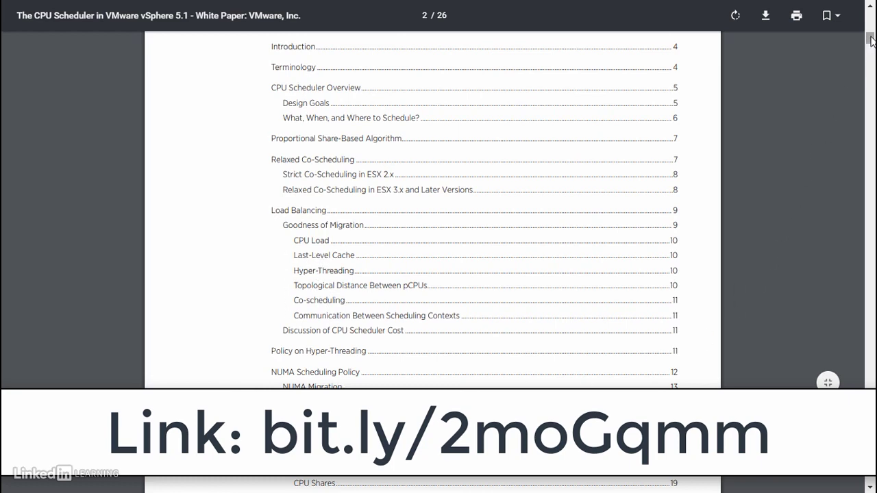
{"action": "left_click_drag", "start_coordinate": [872, 39], "coordinate": [869, 246]}
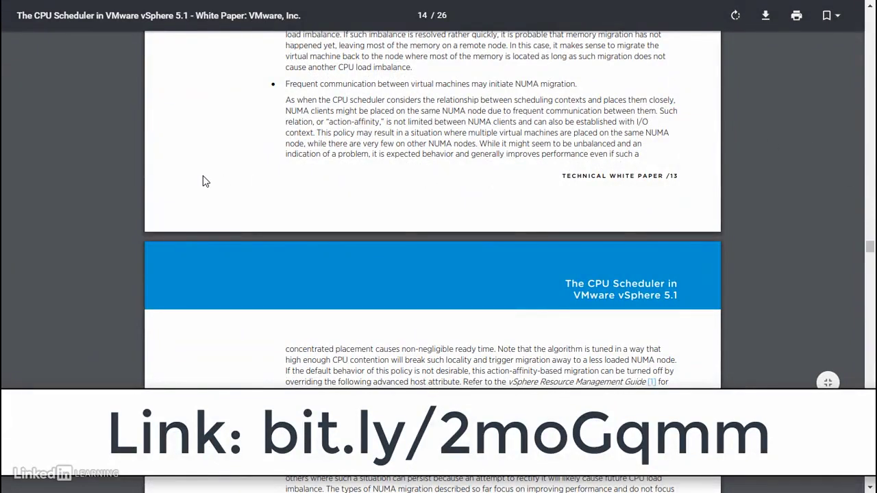
{"action": "key", "text": "Home"}
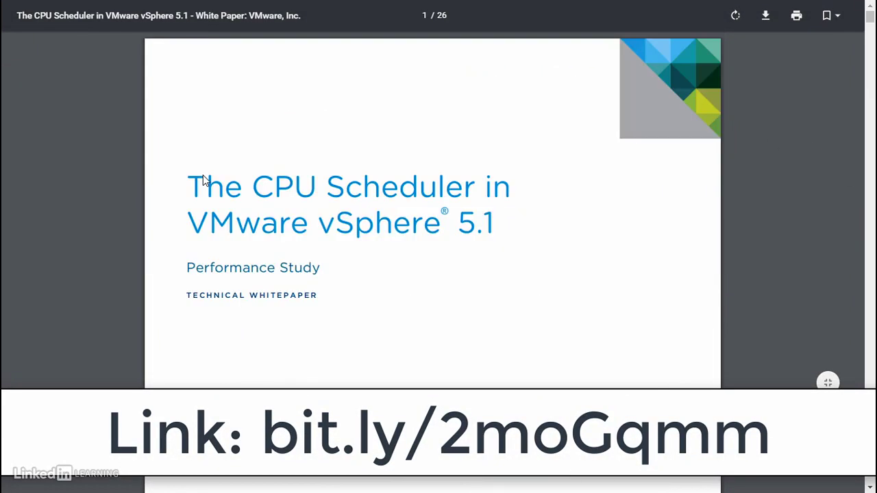
{"action": "key", "text": "ctrl+plus"}
{"action": "key", "text": "ctrl+plus"}
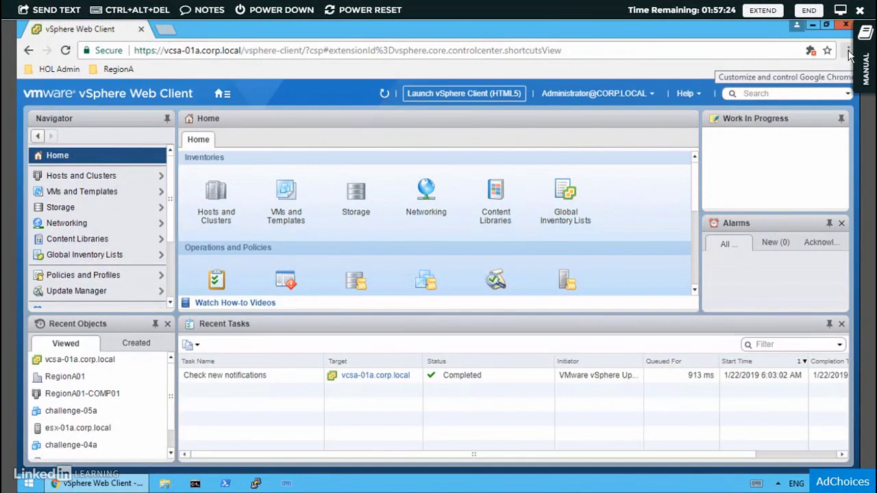
Switch the lab browser to full screen and collapse the Recent Objects, Recent Tasks, Alarms and Work In Progress panes
{"action": "left_click", "coordinate": [848, 51]}
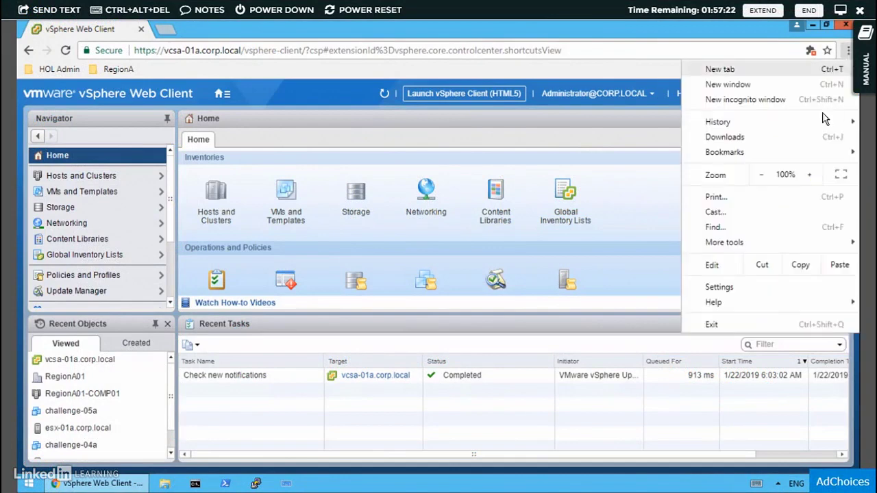
{"action": "left_click", "coordinate": [840, 175]}
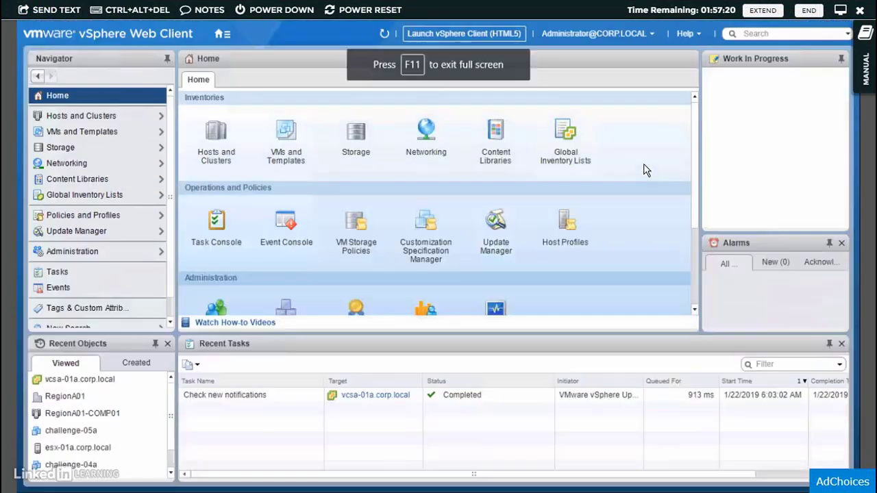
{"action": "left_click", "coordinate": [156, 344]}
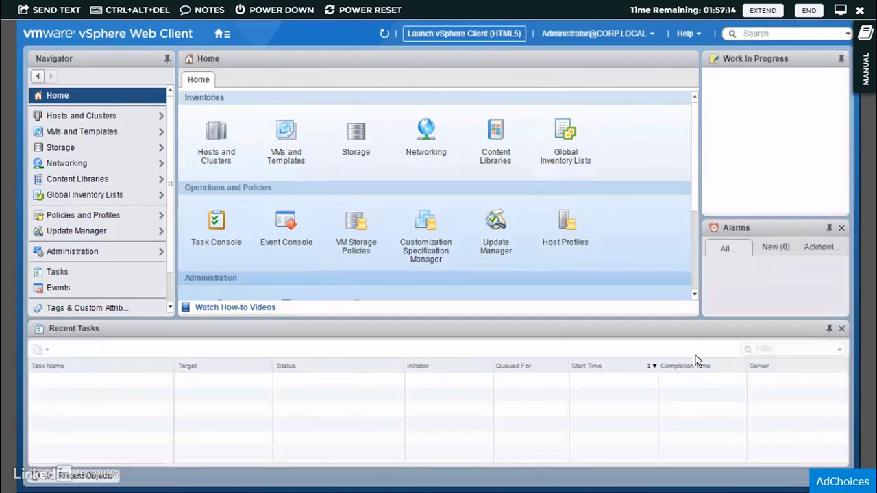
{"action": "left_click", "coordinate": [828, 330]}
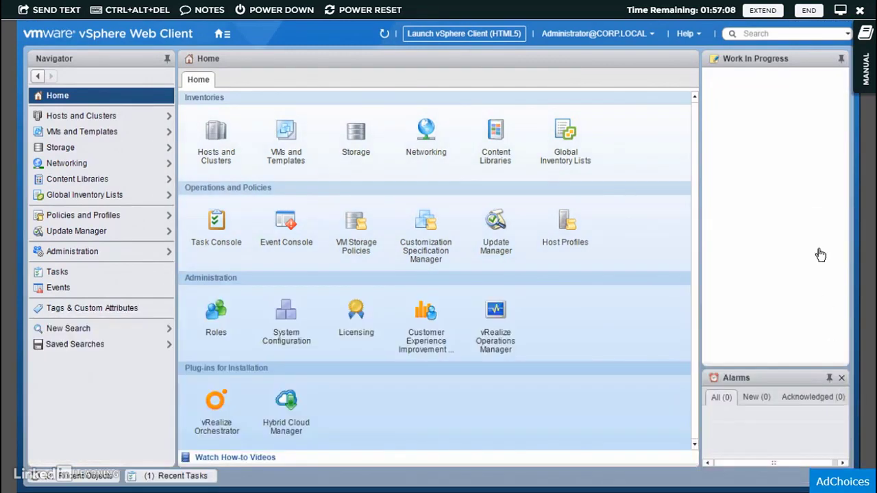
{"action": "left_click", "coordinate": [829, 378]}
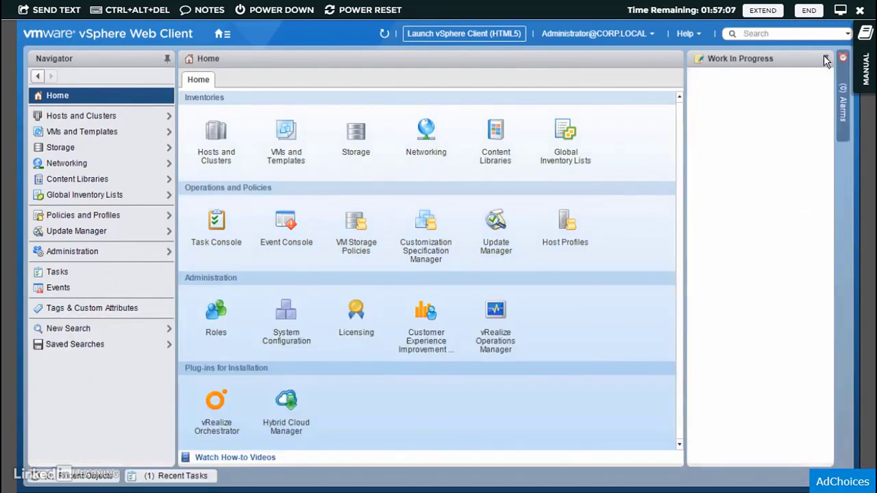
{"action": "left_click", "coordinate": [825, 59]}
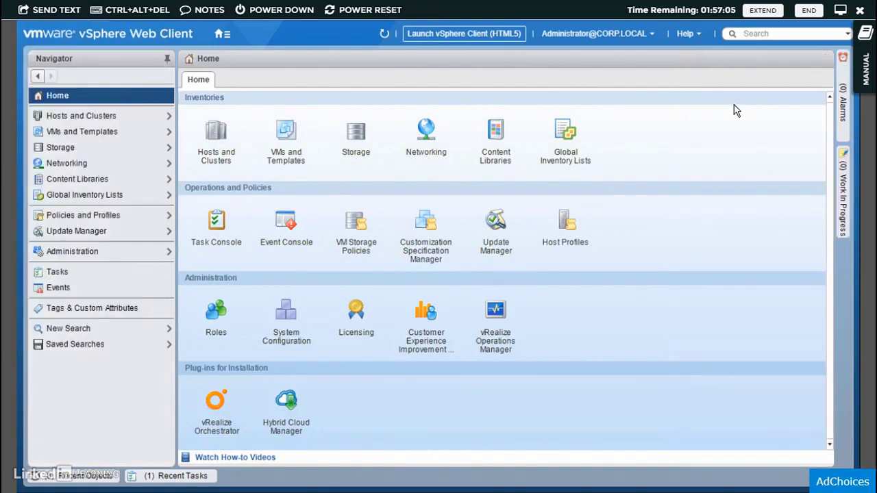
Open perf-worker-02a in Hosts and Clusters and review its monitored issues, triggered alarms and alarm definitions
{"action": "left_click", "coordinate": [216, 140]}
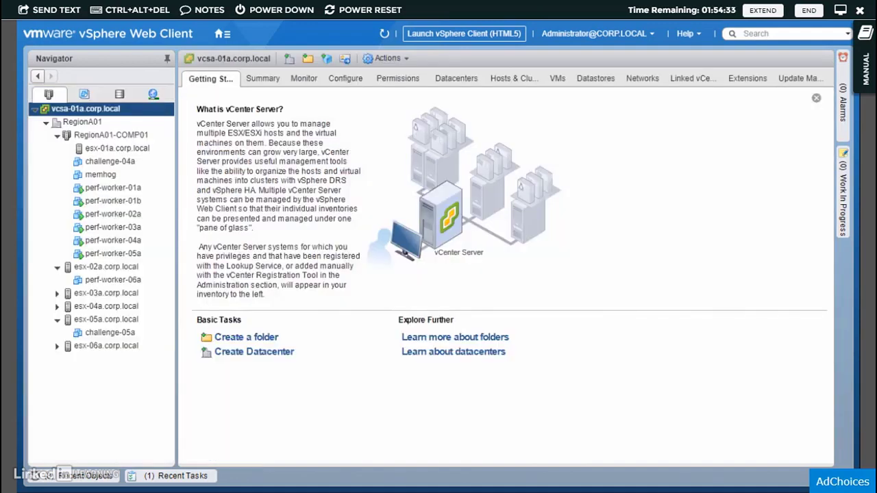
{"action": "left_click", "coordinate": [129, 217]}
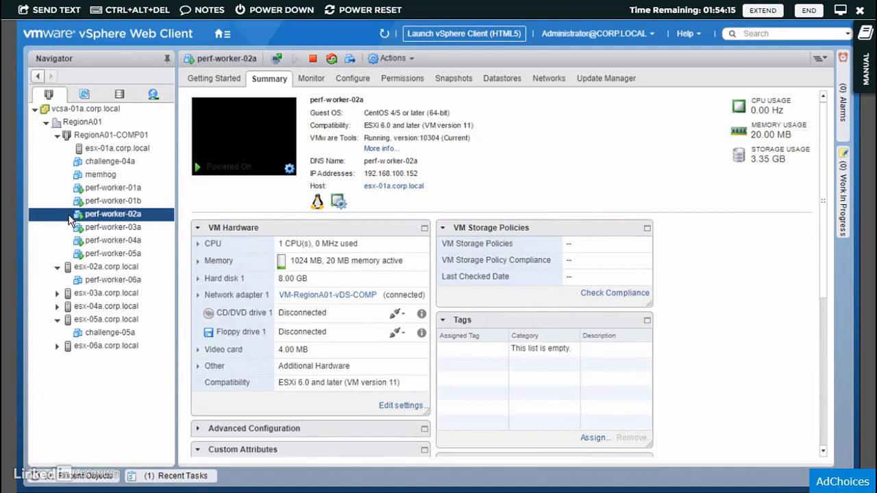
{"action": "left_click", "coordinate": [311, 79]}
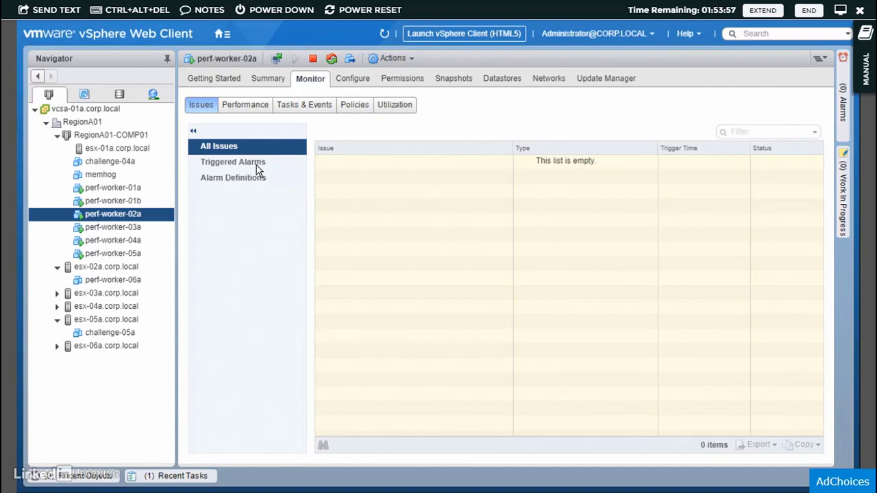
{"action": "left_click", "coordinate": [205, 166]}
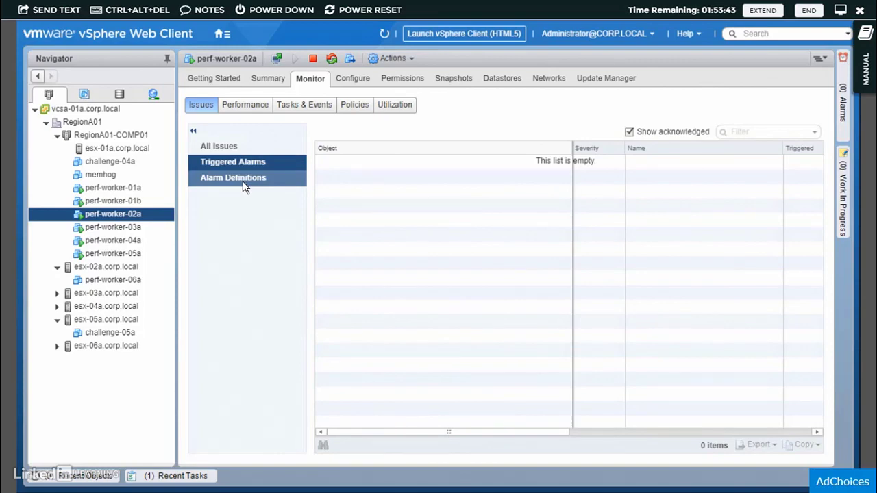
{"action": "left_click", "coordinate": [234, 184]}
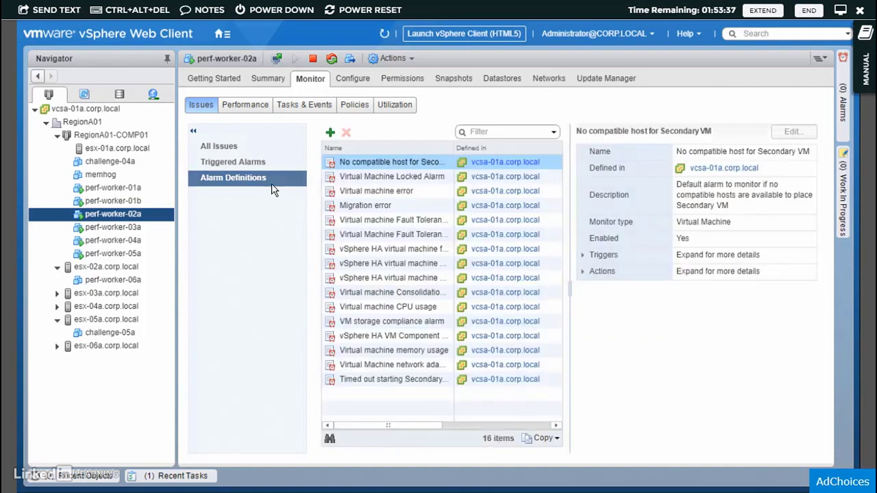
Review the performance overview charts of perf-worker-02a, covering CPU, memory and network usage
{"action": "left_click", "coordinate": [245, 105]}
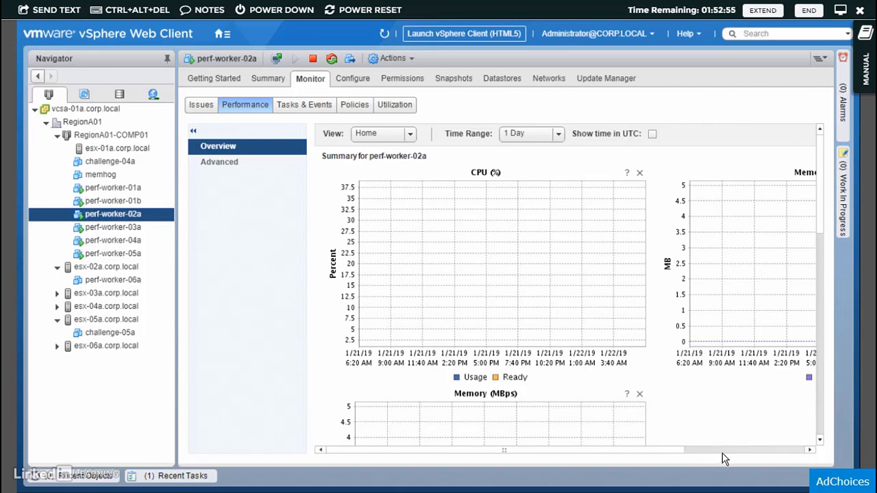
{"action": "left_click", "coordinate": [762, 450]}
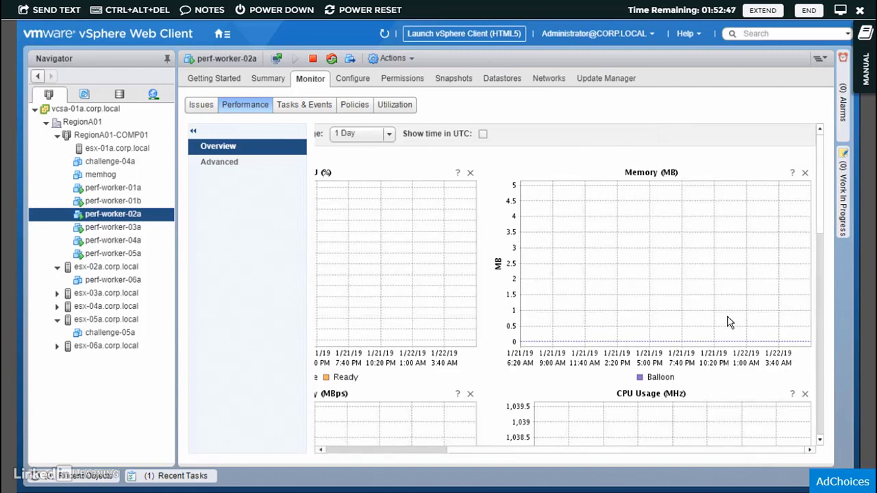
{"action": "scroll", "coordinate": [817, 413], "scroll_direction": "down", "scroll_amount": 3}
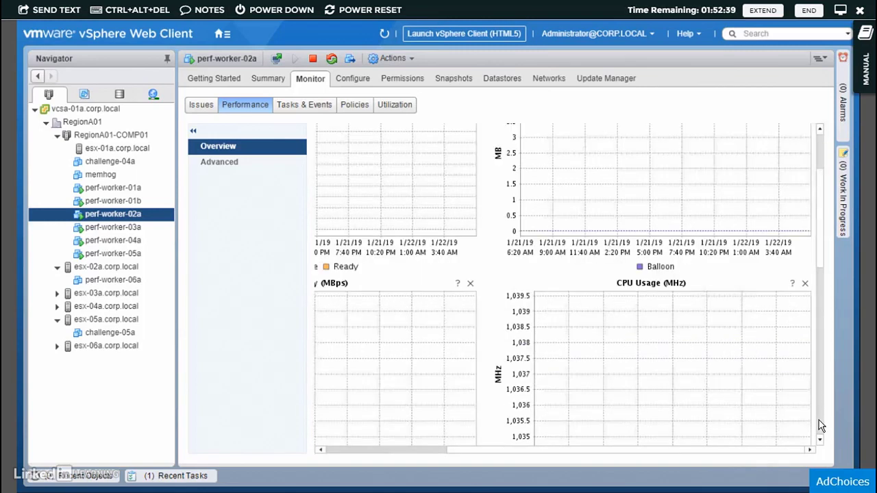
{"action": "left_click", "coordinate": [822, 426]}
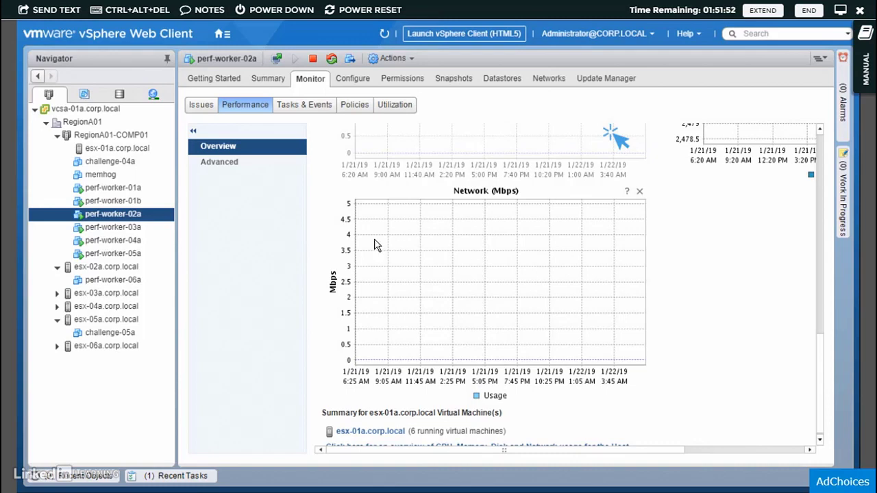
View the advanced performance charts for perf-worker-02a and memhog, ending on the perf-worker-02a CPU chart
{"action": "left_click", "coordinate": [221, 168]}
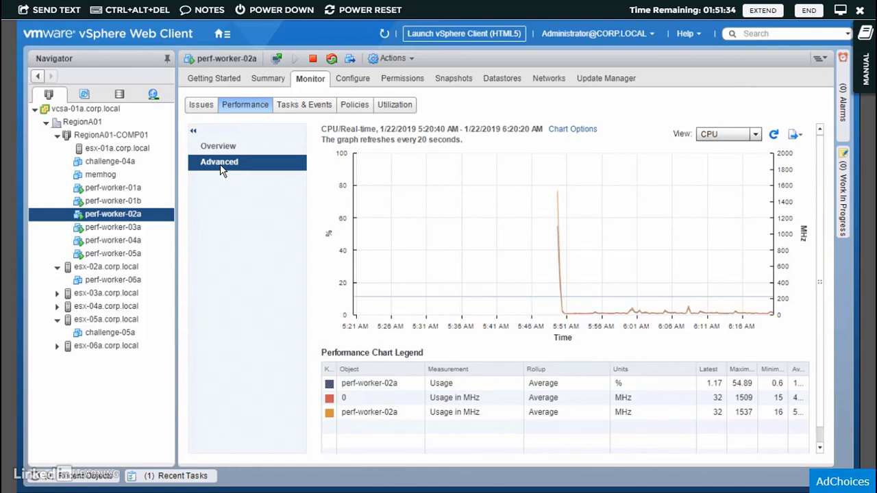
{"action": "left_click", "coordinate": [100, 175]}
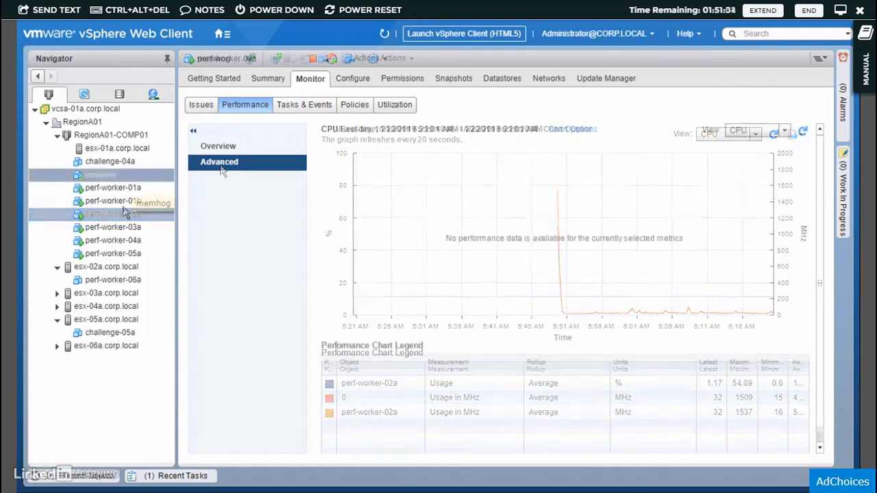
{"action": "left_click", "coordinate": [107, 216]}
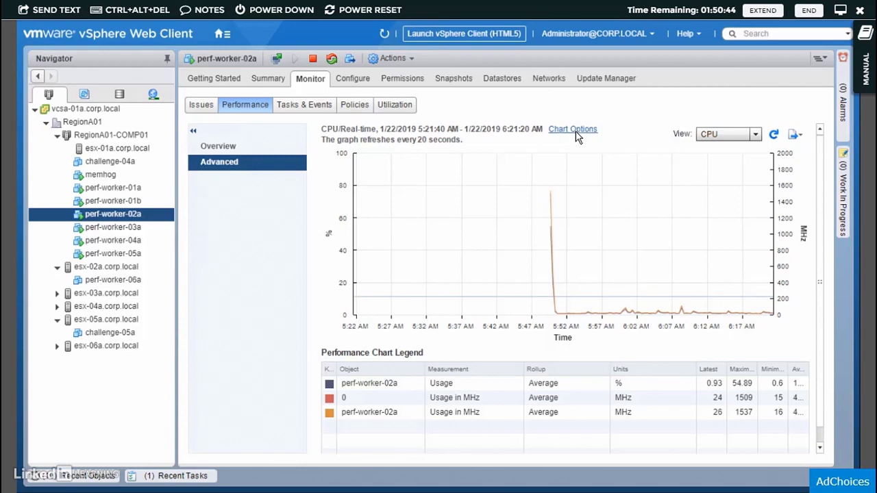
In the chart options for perf-worker-02a, choose the Memory metrics, deselect the Active, Consumed and Granted counters, and select Entitlement
{"action": "left_click", "coordinate": [576, 135]}
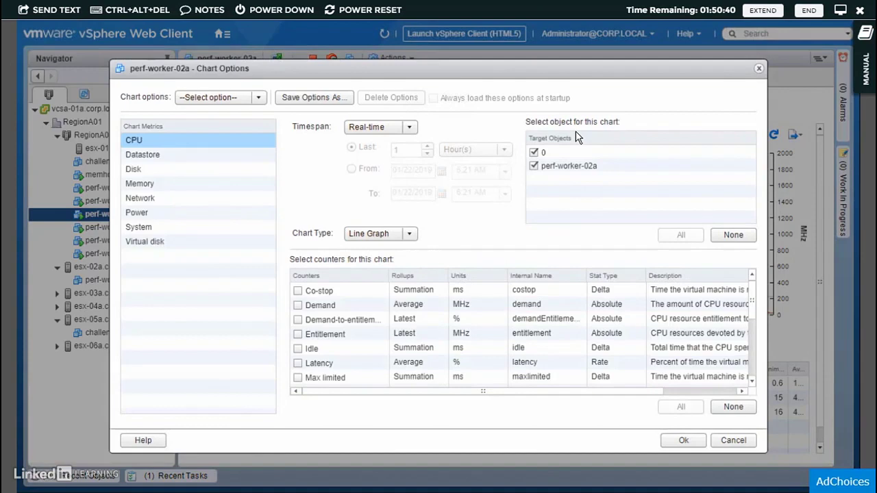
{"action": "left_click", "coordinate": [395, 130]}
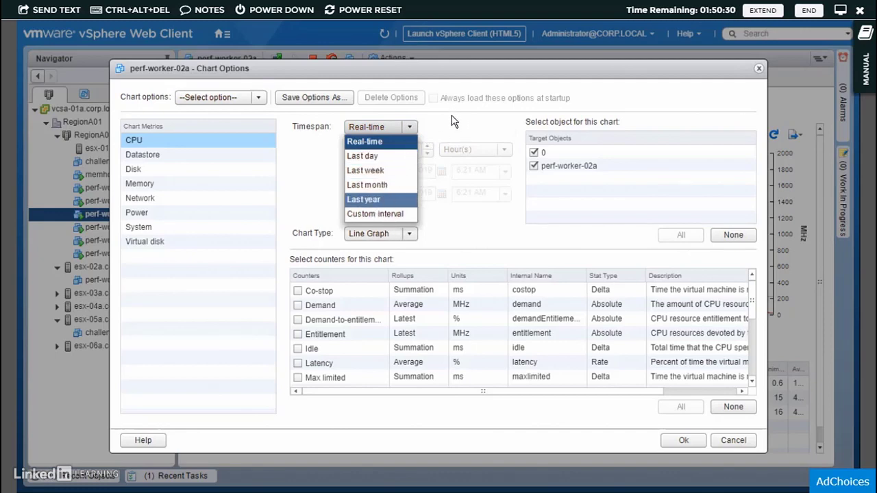
{"action": "key", "text": "Escape"}
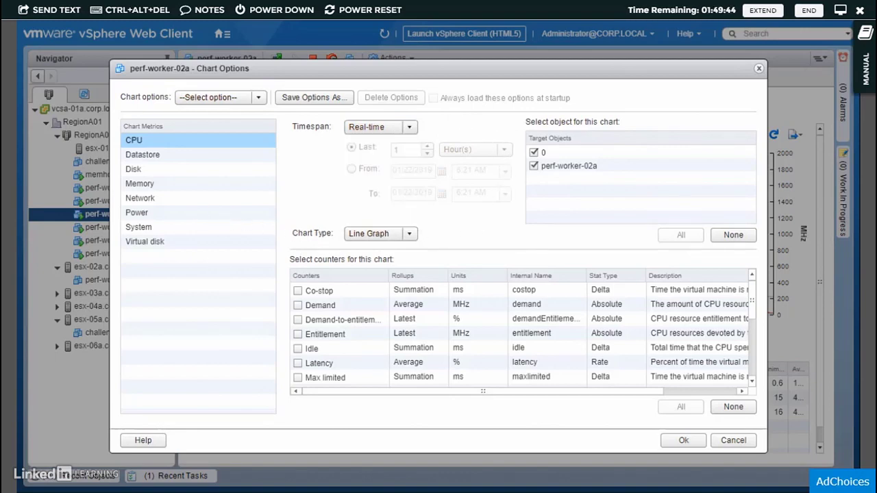
{"action": "left_click", "coordinate": [184, 185]}
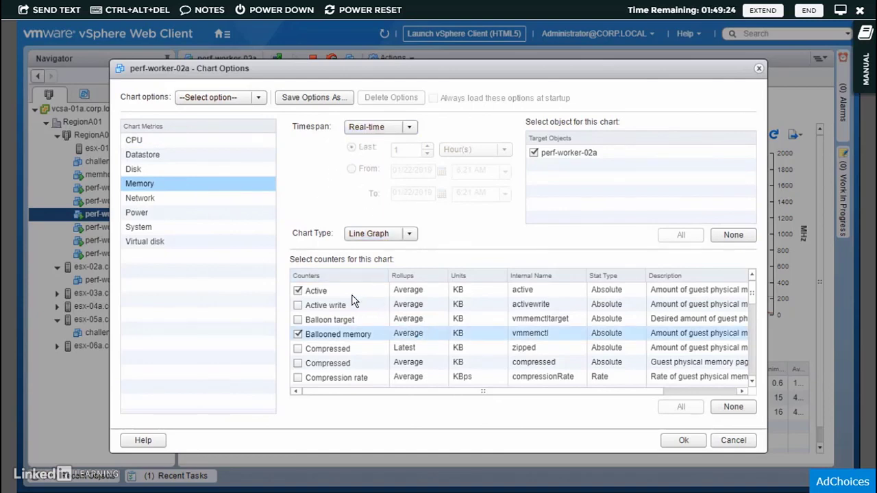
{"action": "left_click", "coordinate": [299, 291]}
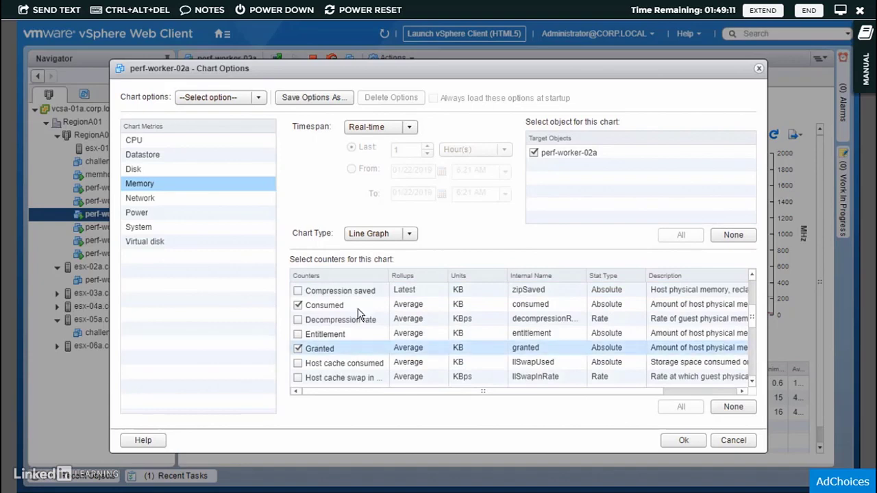
{"action": "left_click", "coordinate": [298, 305]}
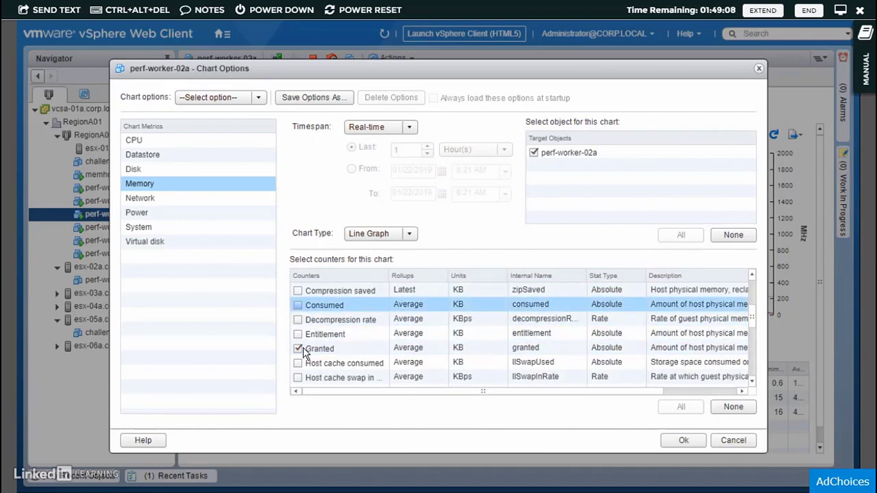
{"action": "left_click", "coordinate": [298, 349]}
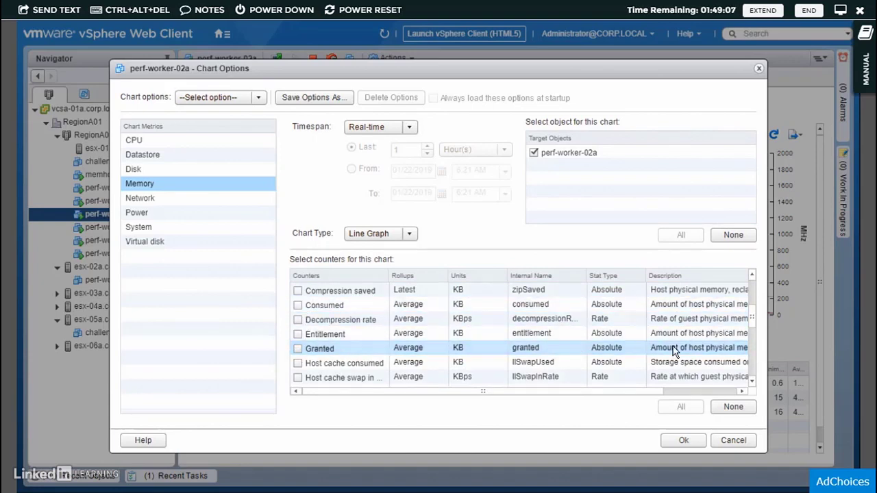
{"action": "left_click", "coordinate": [298, 334]}
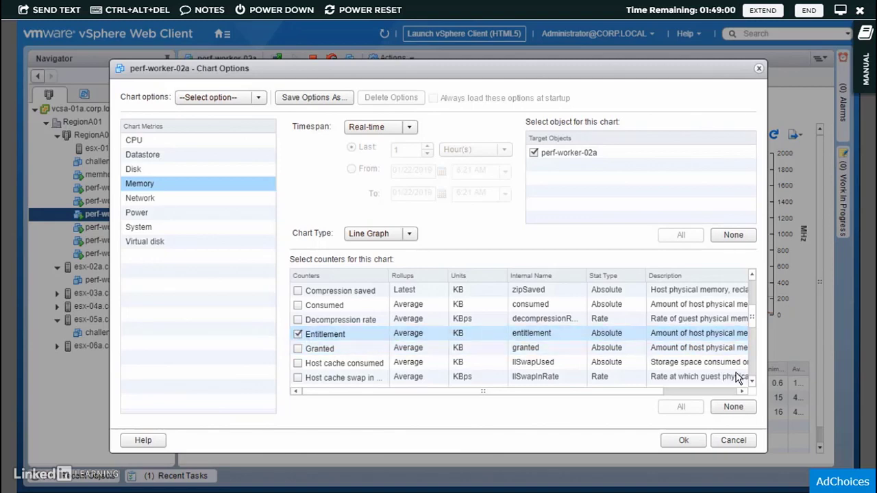
Add the Swap in rate and Swap out rate counters to the memory chart
{"action": "scroll", "coordinate": [753, 377], "scroll_direction": "down", "scroll_amount": 3}
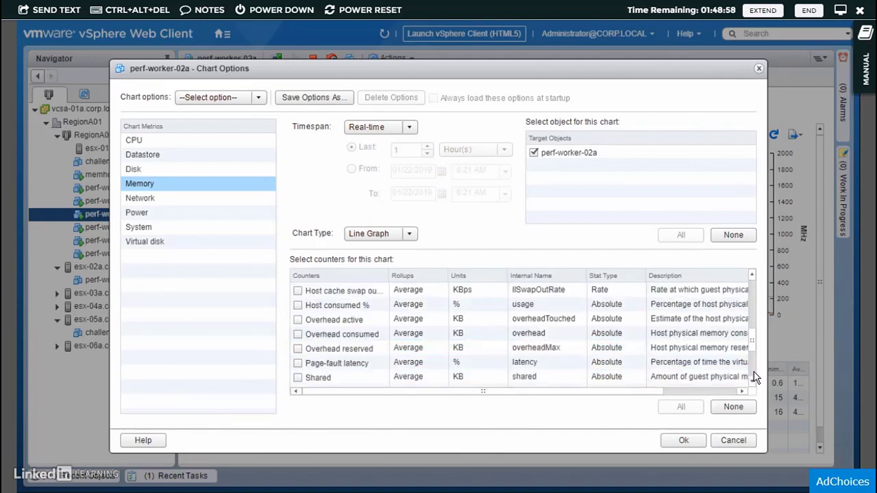
{"action": "scroll", "coordinate": [755, 379], "scroll_direction": "down", "scroll_amount": 3}
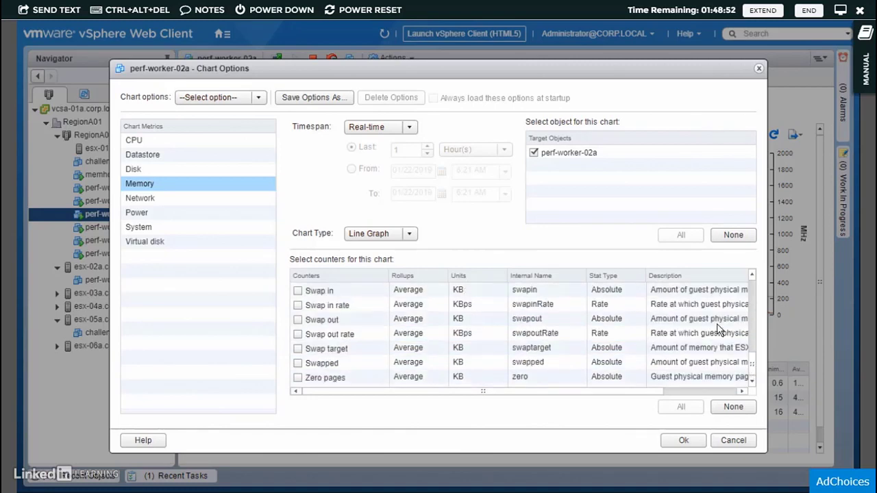
{"action": "left_click", "coordinate": [298, 305]}
{"action": "left_click", "coordinate": [298, 334]}
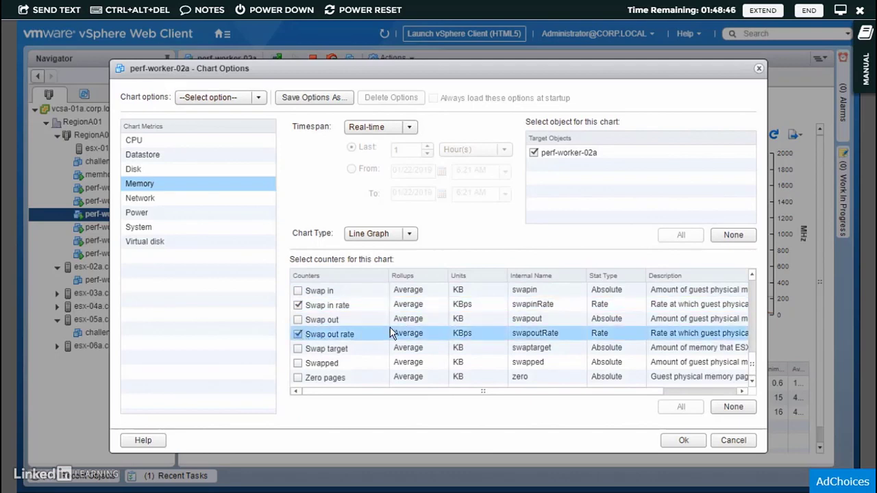
Apply the memory chart options and highlight the Entitlement, Swap in rate and Swap out rate series one after another
{"action": "left_click", "coordinate": [684, 442]}
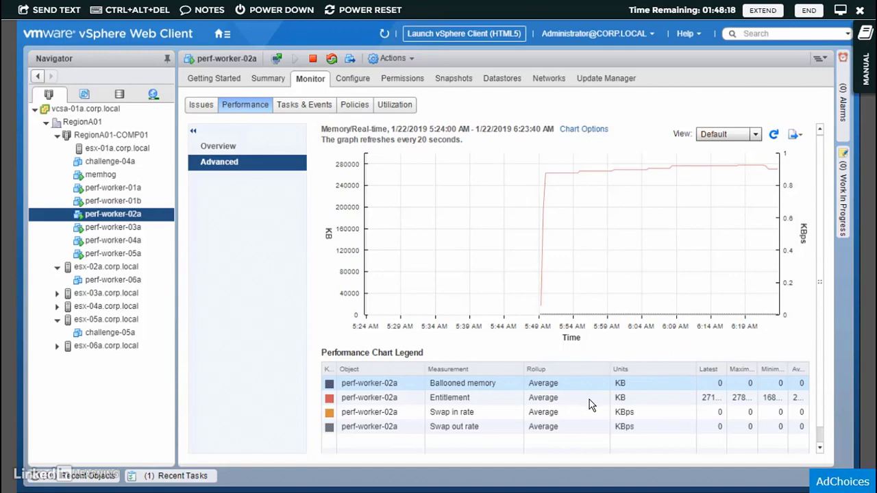
{"action": "left_click", "coordinate": [462, 398]}
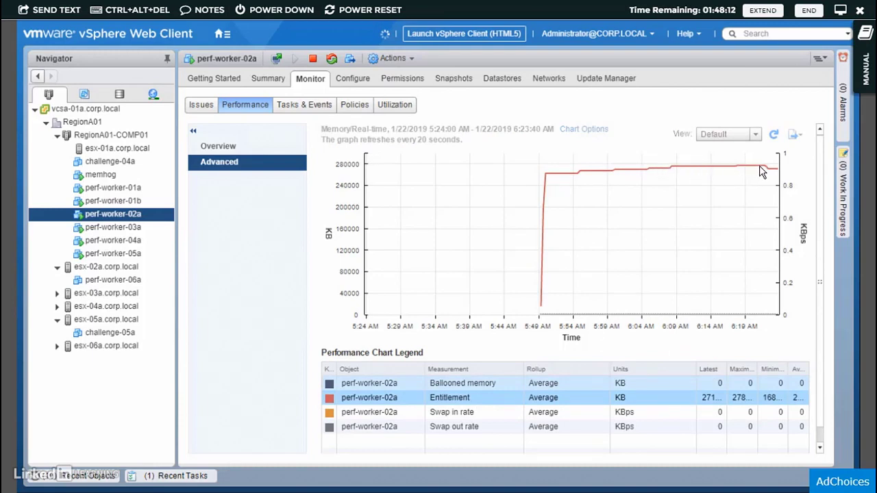
{"action": "mouse_move", "coordinate": [763, 172]}
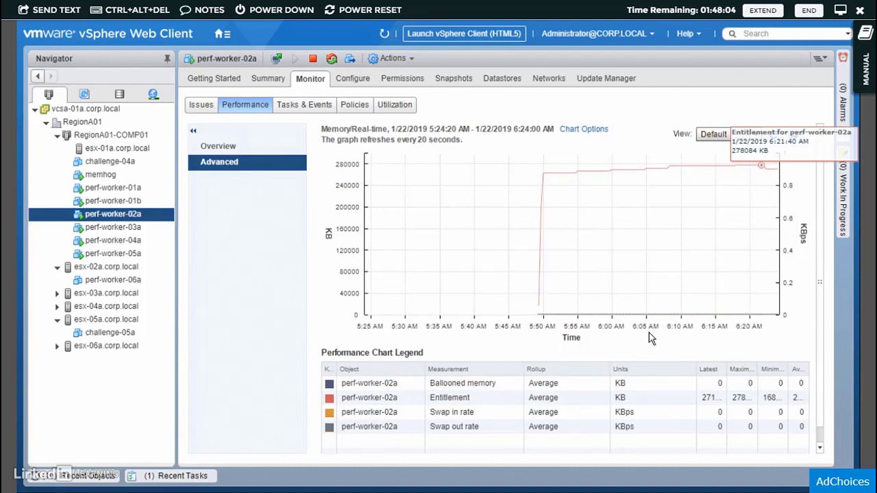
{"action": "left_click", "coordinate": [579, 413]}
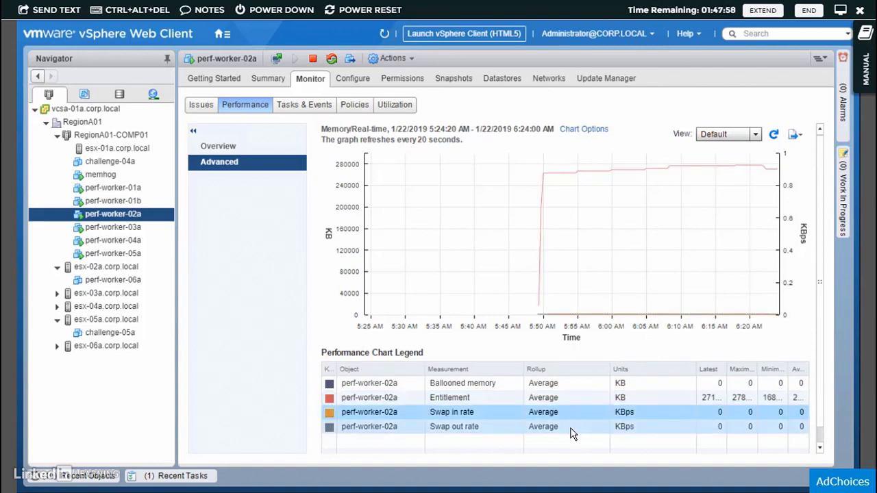
{"action": "left_click", "coordinate": [570, 428]}
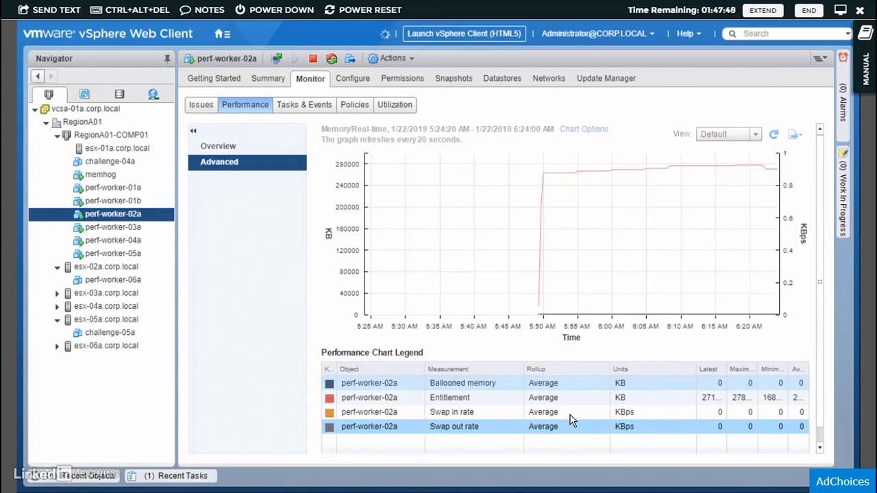
In the perf-worker-02a chart options, choose the CPU metrics, deselect the perf-worker-02a target object, and select the Co-stop and Ready counters
{"action": "left_click", "coordinate": [585, 129]}
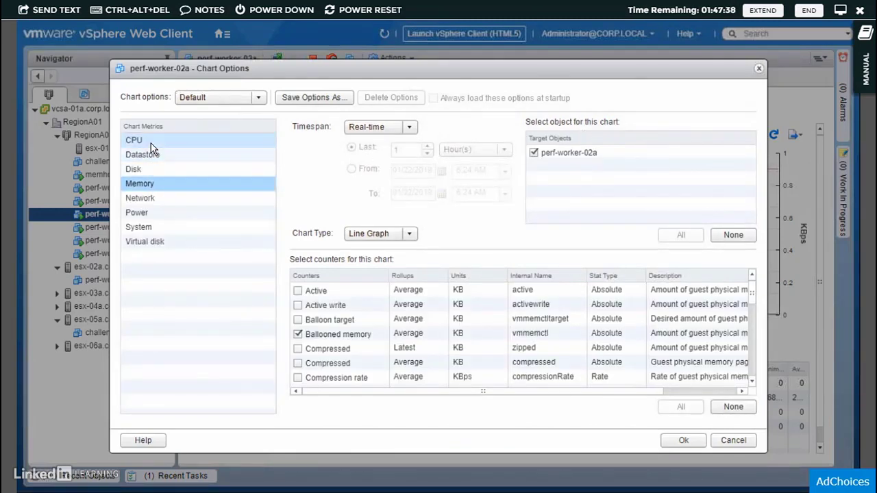
{"action": "left_click", "coordinate": [151, 144]}
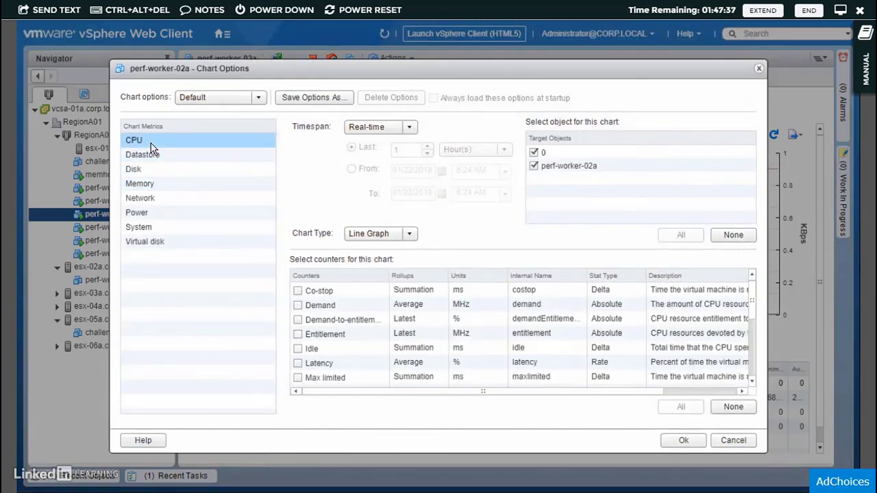
{"action": "left_click", "coordinate": [533, 166]}
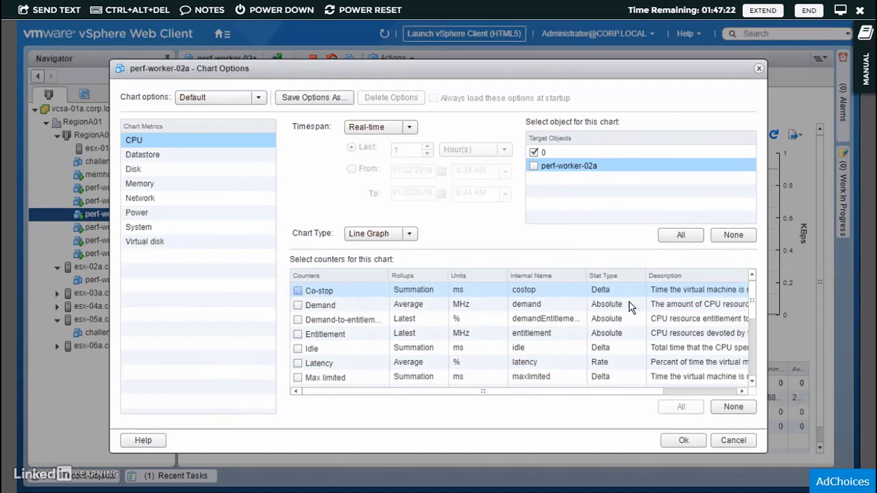
{"action": "left_click", "coordinate": [299, 291]}
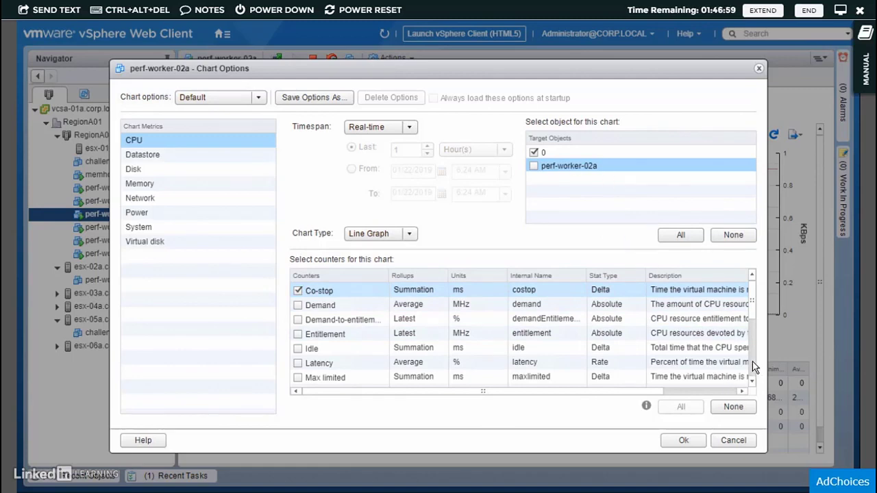
{"action": "scroll", "coordinate": [754, 366], "scroll_direction": "down", "scroll_amount": 3}
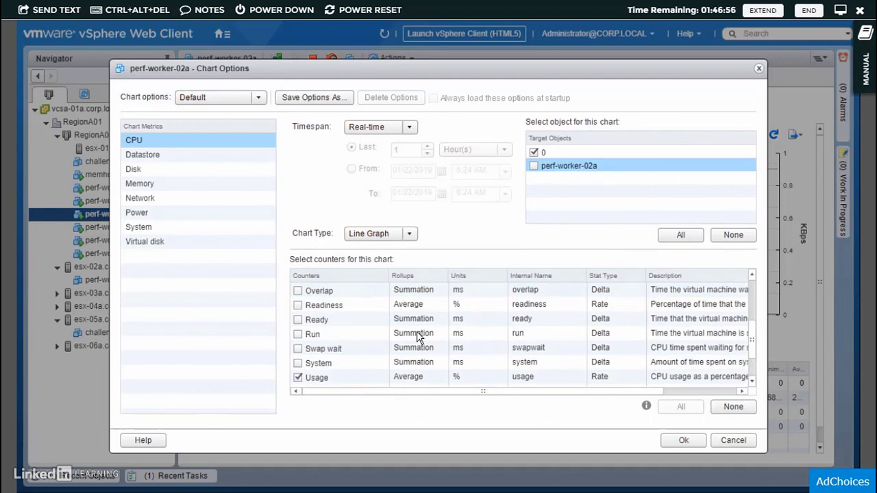
{"action": "left_click", "coordinate": [299, 319]}
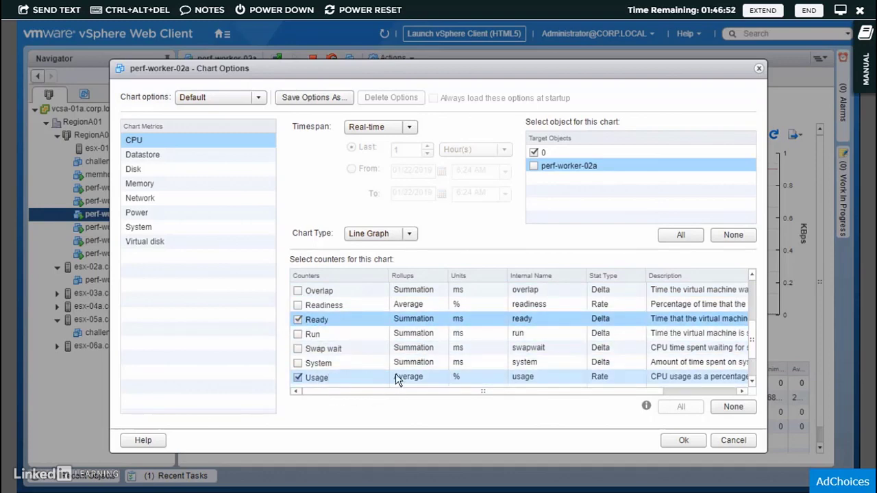
Read the help note on counter selection, and deselect the Co-stop and Usage in MHz counters for the CPU chart
{"action": "left_click_drag", "start_coordinate": [752, 337], "coordinate": [750, 284]}
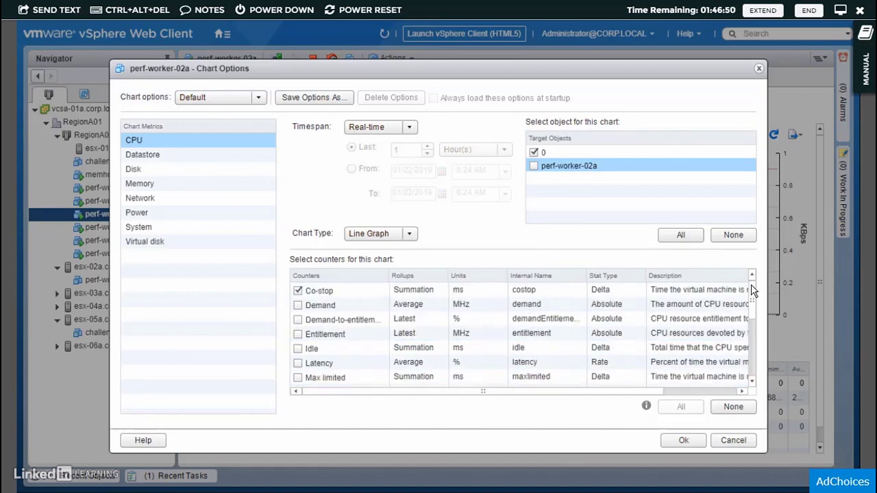
{"action": "left_click", "coordinate": [646, 407]}
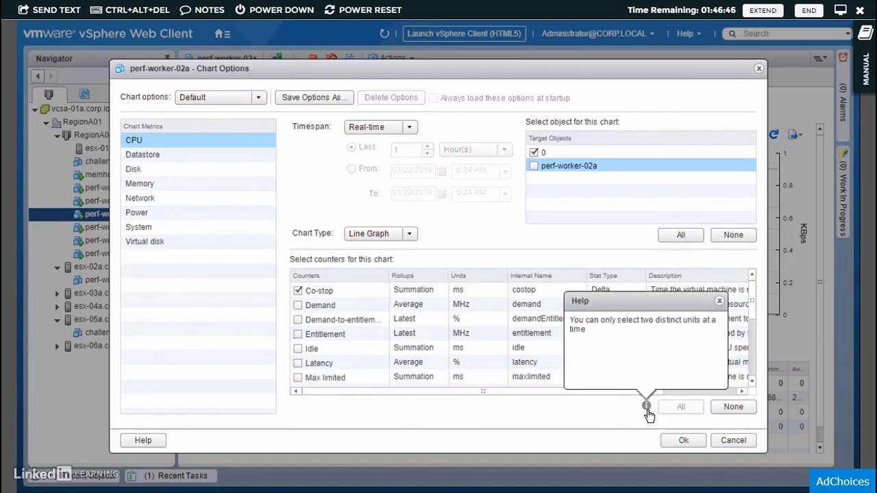
{"action": "left_click", "coordinate": [298, 292]}
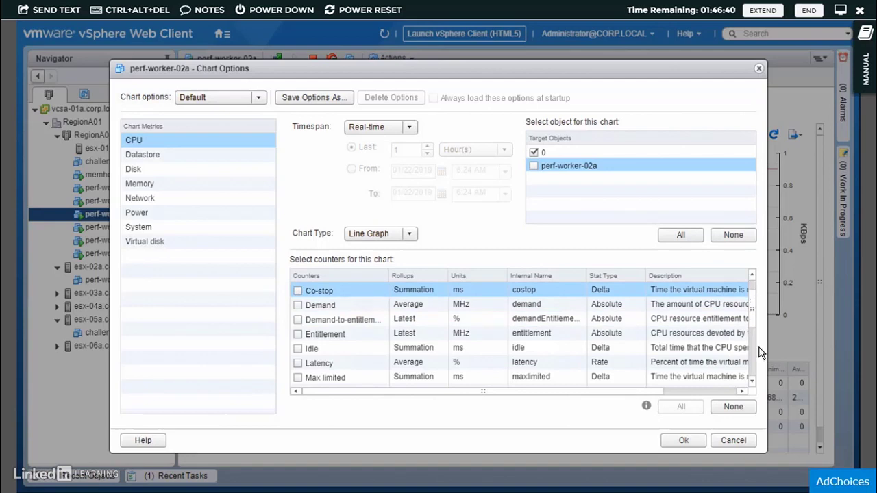
{"action": "left_click_drag", "start_coordinate": [753, 296], "coordinate": [764, 386]}
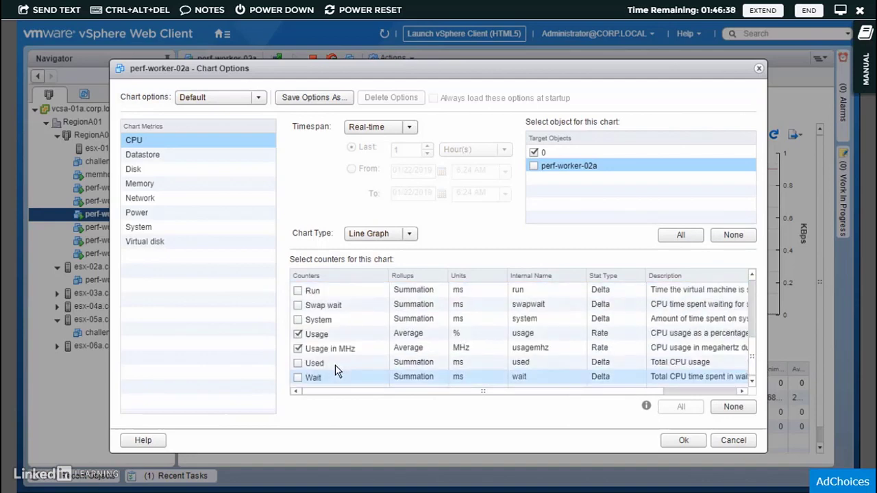
{"action": "left_click", "coordinate": [298, 348]}
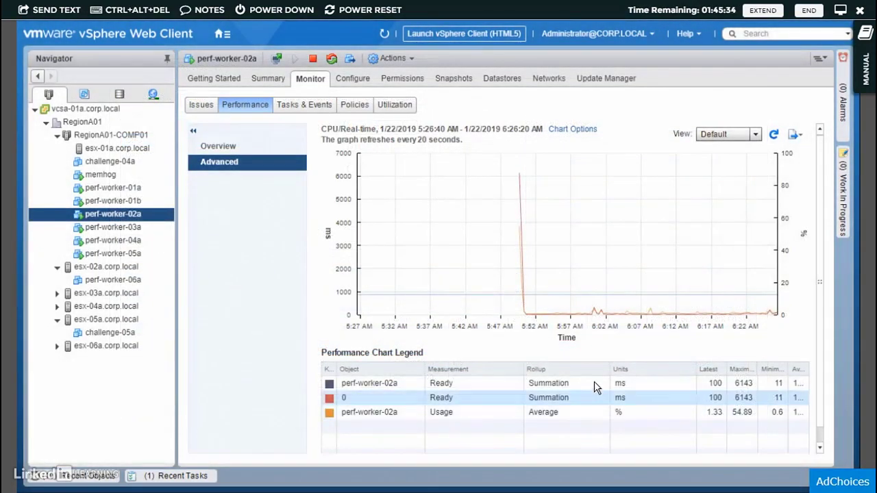
Highlight the Ready series of perf-worker-02a in the CPU chart and examine its peak and summation values
{"action": "left_click", "coordinate": [595, 387]}
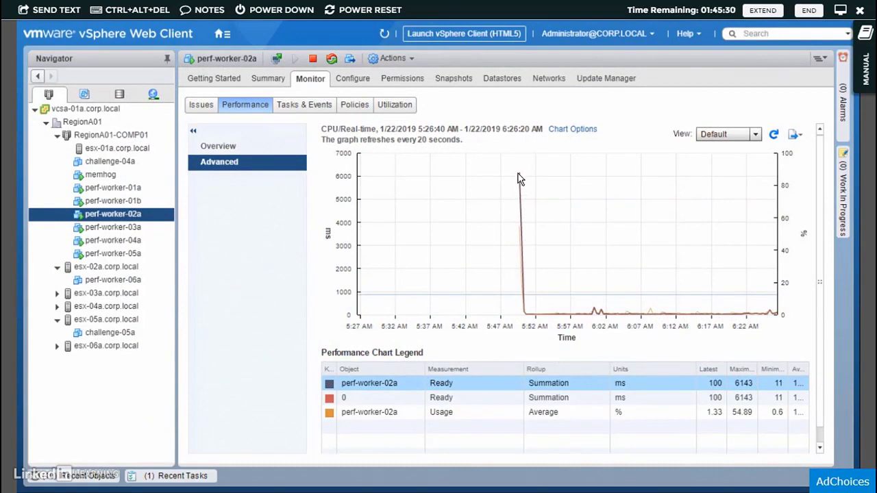
{"action": "mouse_move", "coordinate": [519, 180]}
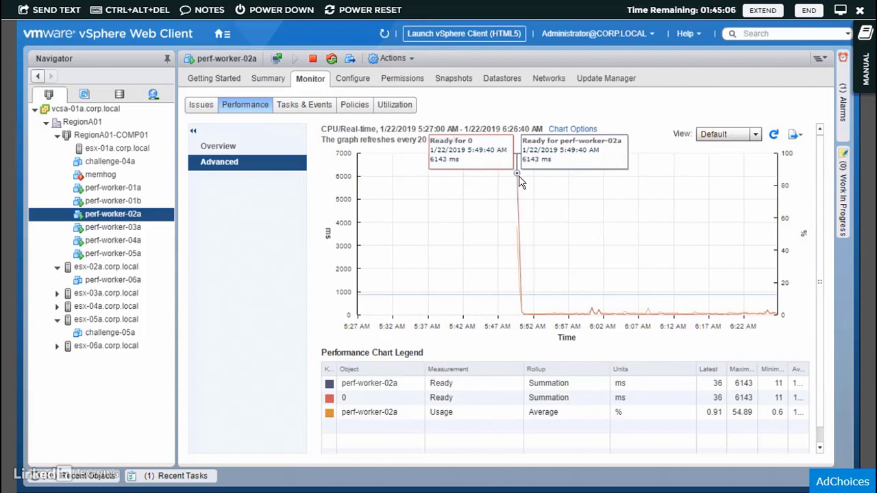
{"action": "left_click", "coordinate": [553, 386]}
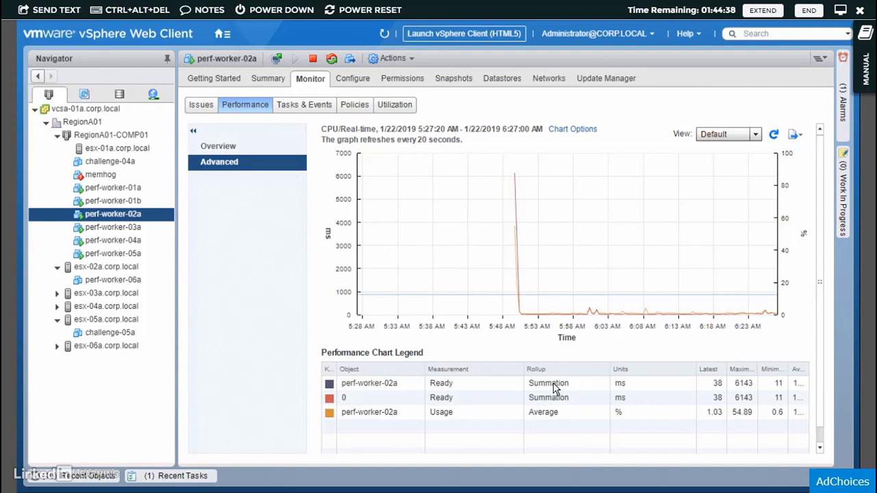
{"action": "left_click", "coordinate": [691, 383]}
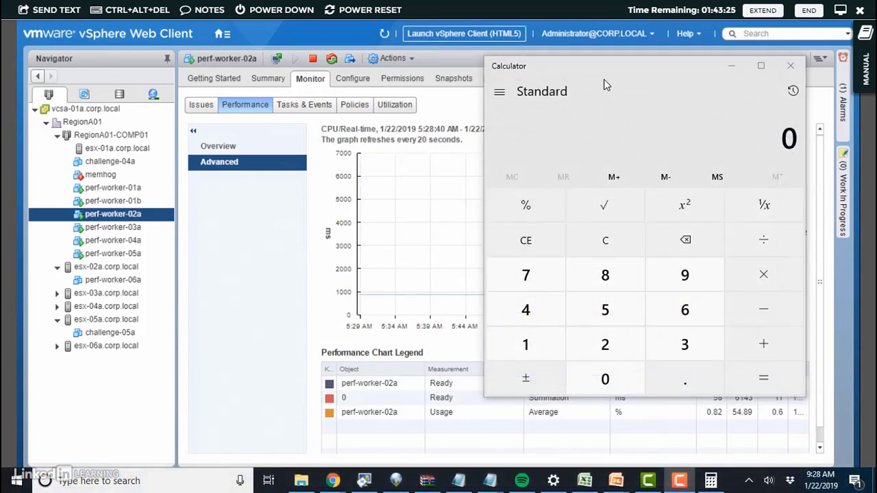
Divide 30 by 20,000 in Calculator, close it, and check the Usage average of perf-worker-02a in the chart legend
{"action": "left_click_drag", "start_coordinate": [611, 75], "coordinate": [171, 62]}
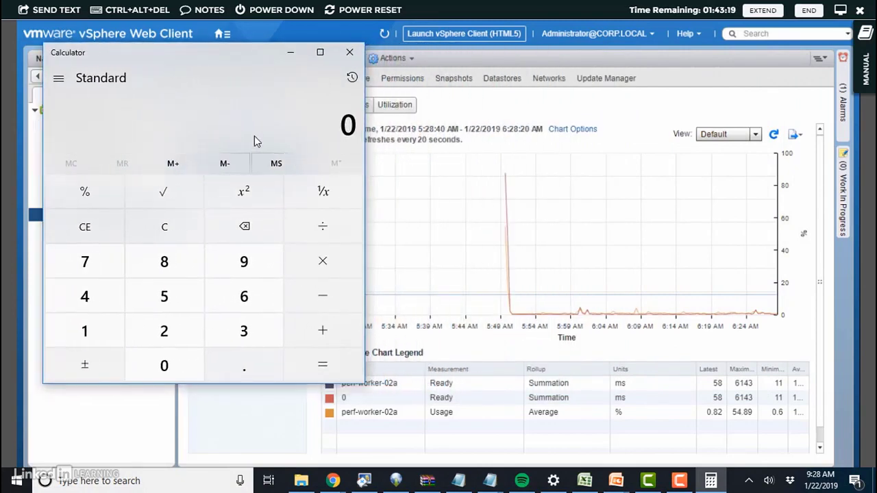
{"action": "type", "text": "30"}
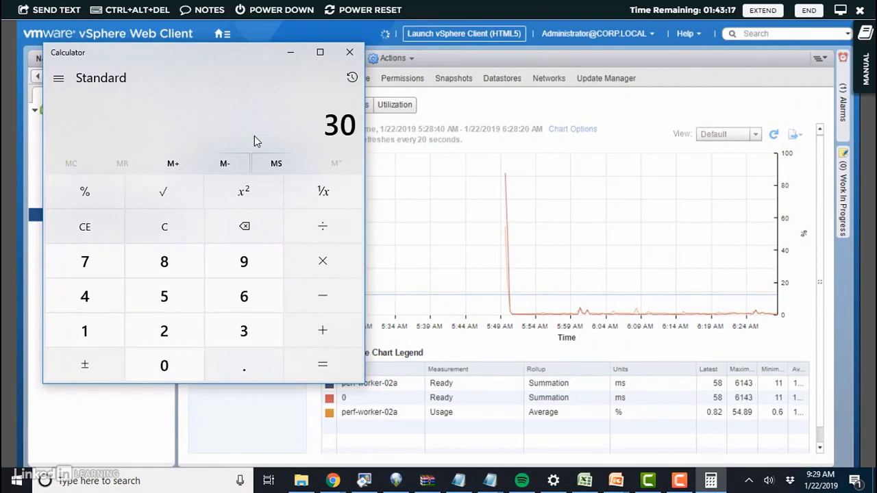
{"action": "key", "text": "slash"}
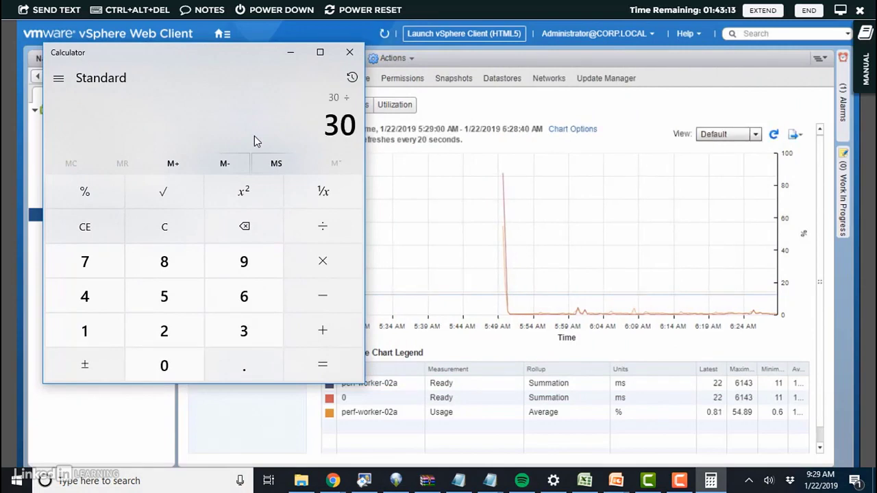
{"action": "type", "text": "20,000"}
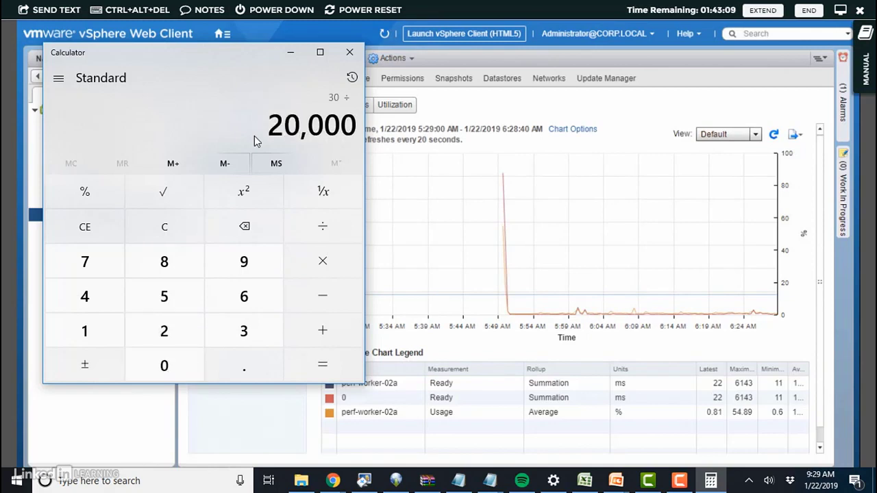
{"action": "key", "text": "Return"}
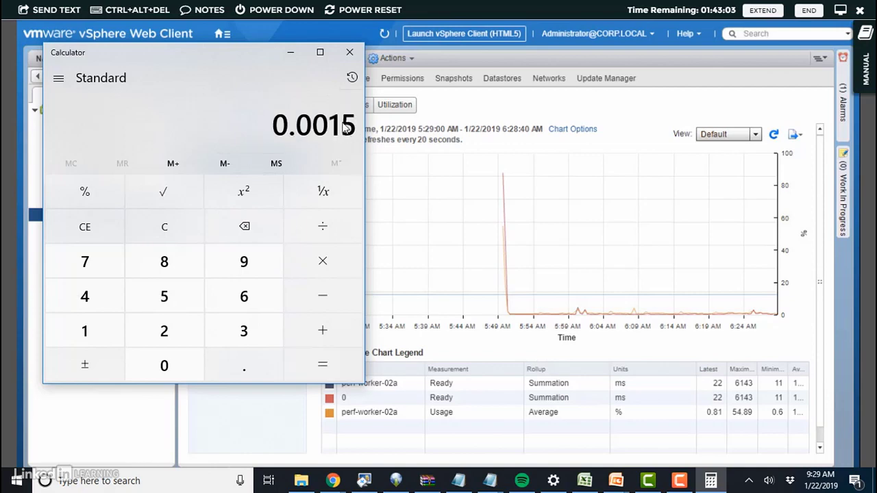
{"action": "left_click", "coordinate": [349, 55]}
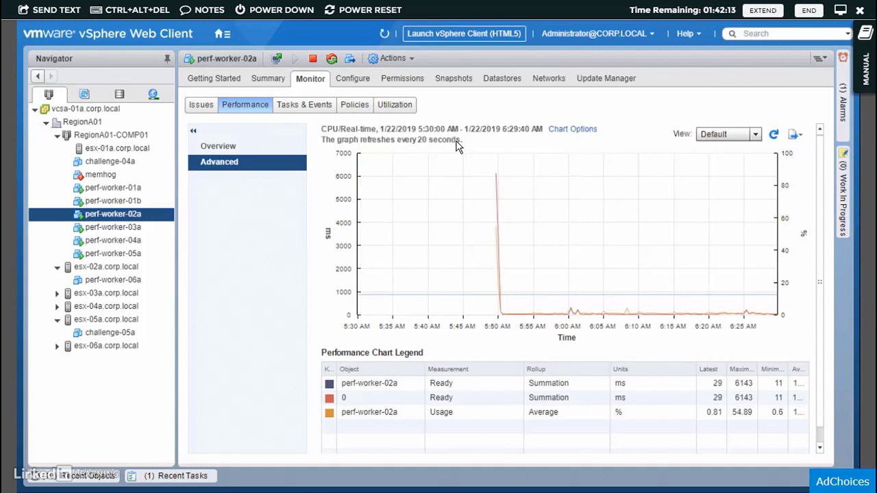
{"action": "left_click", "coordinate": [661, 413]}
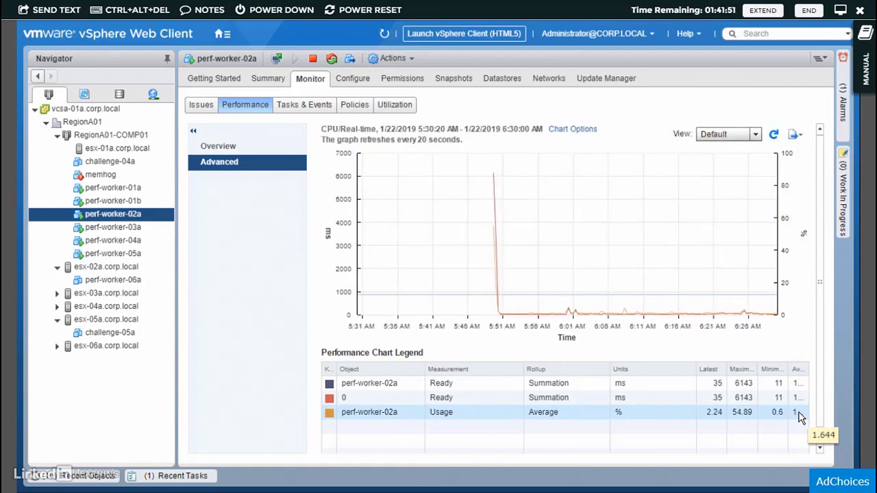
{"action": "left_click", "coordinate": [574, 129]}
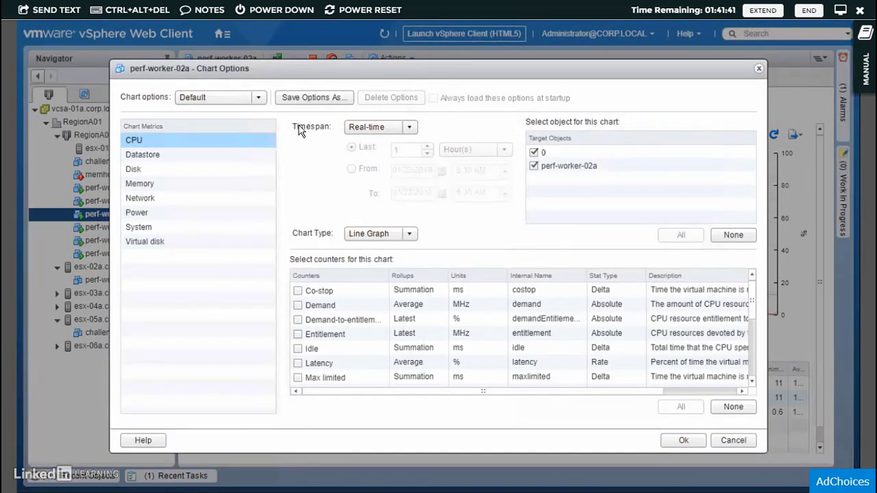
{"action": "left_click", "coordinate": [172, 176]}
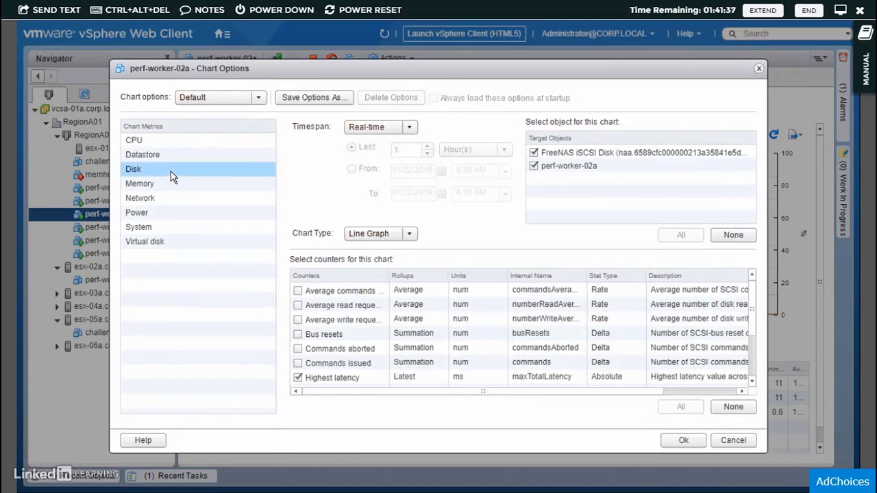
{"action": "left_click", "coordinate": [298, 378]}
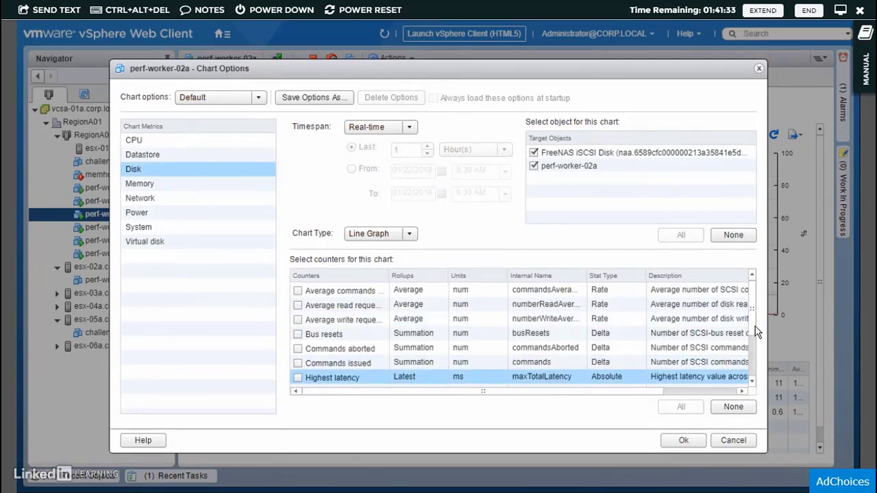
{"action": "left_click_drag", "start_coordinate": [755, 326], "coordinate": [756, 377]}
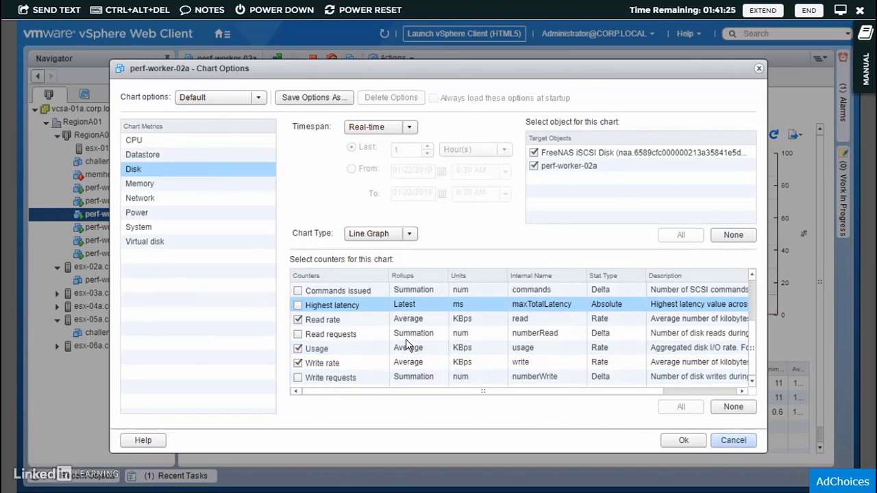
{"action": "key", "text": "Escape"}
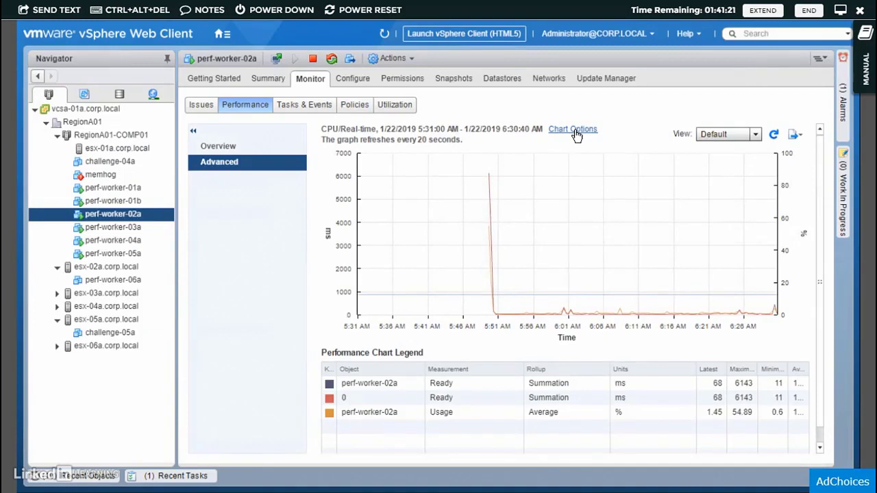
Switch the perf-worker-02a chart to the Datastore metrics with the Read latency and Write latency counters
{"action": "left_click", "coordinate": [574, 130]}
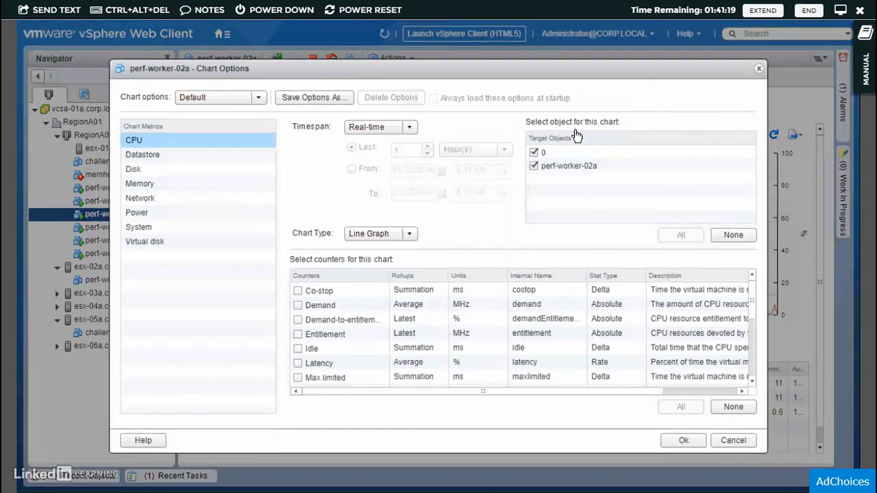
{"action": "left_click", "coordinate": [157, 158]}
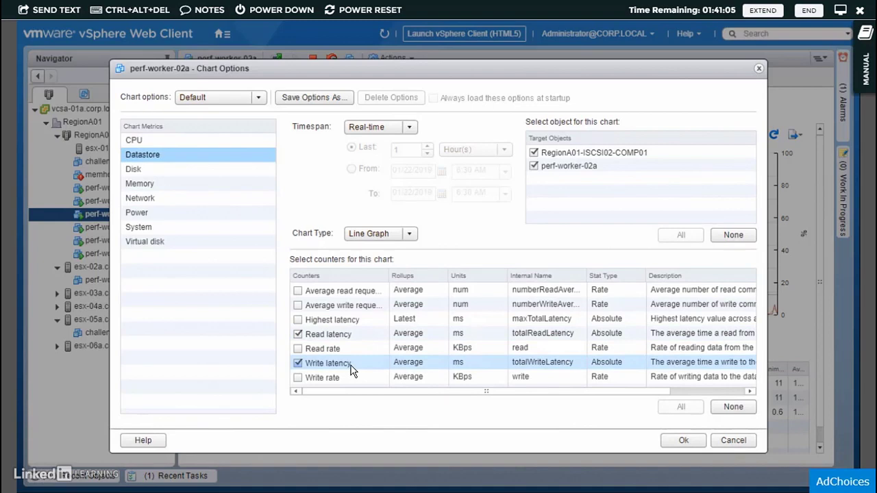
{"action": "left_click", "coordinate": [683, 442]}
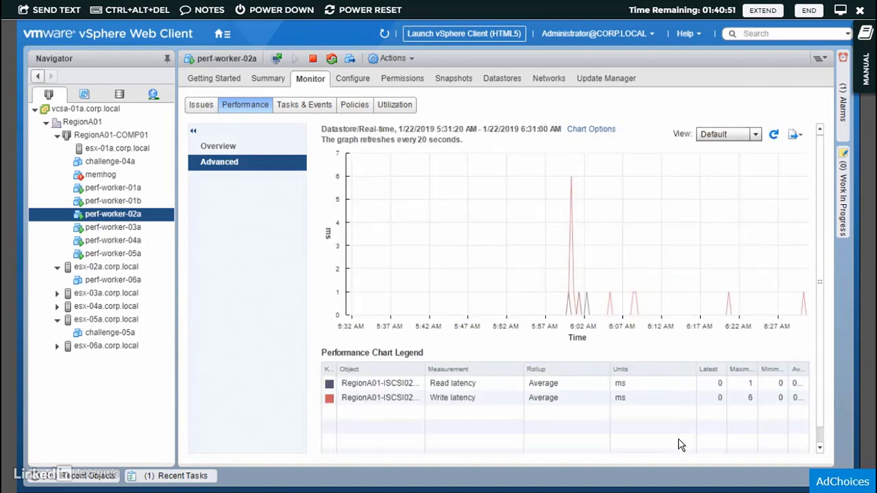
Switch the perf-worker-02a chart options to the Network metrics and deselect the Data receive rate and Data transmit rate counters
{"action": "left_click", "coordinate": [798, 388]}
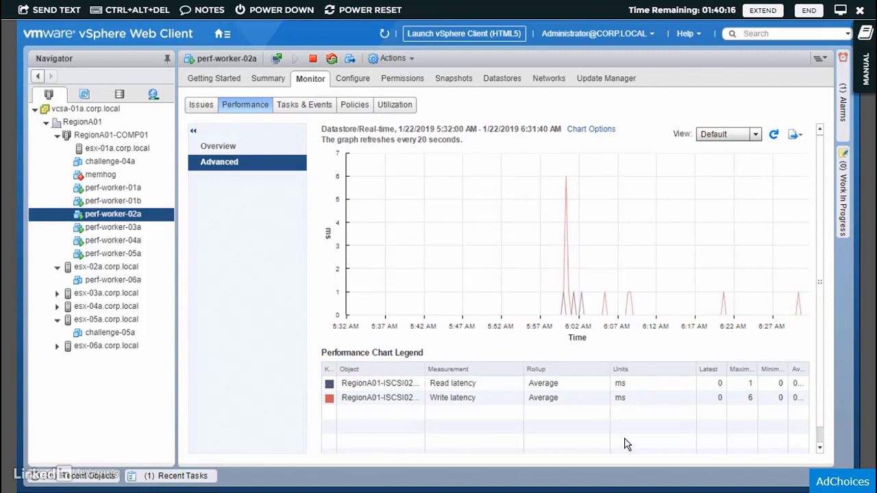
{"action": "left_click", "coordinate": [587, 130]}
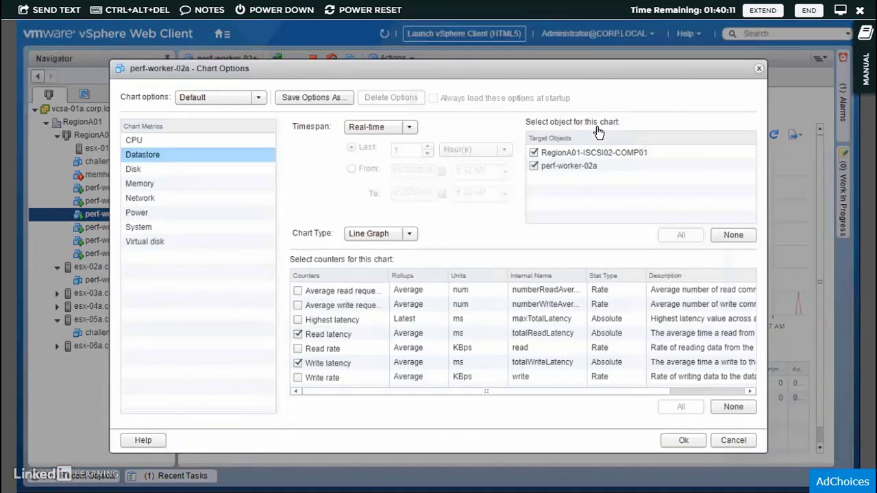
{"action": "left_click", "coordinate": [155, 199]}
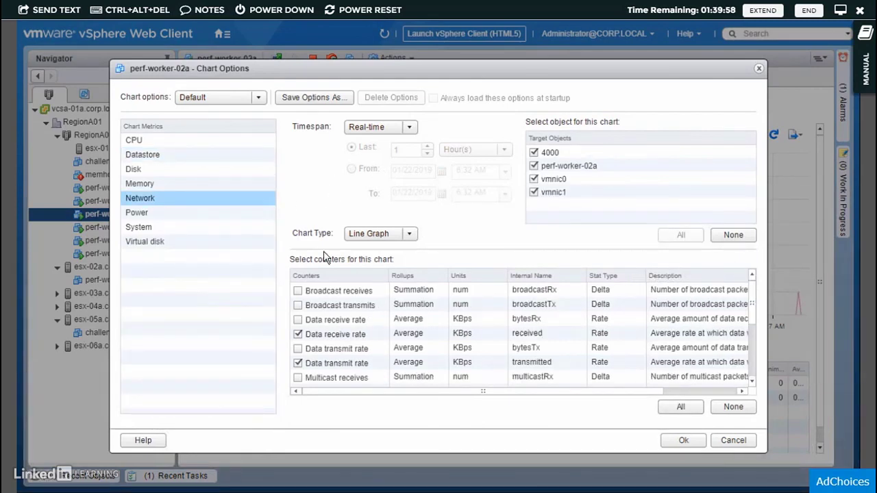
{"action": "left_click", "coordinate": [298, 335]}
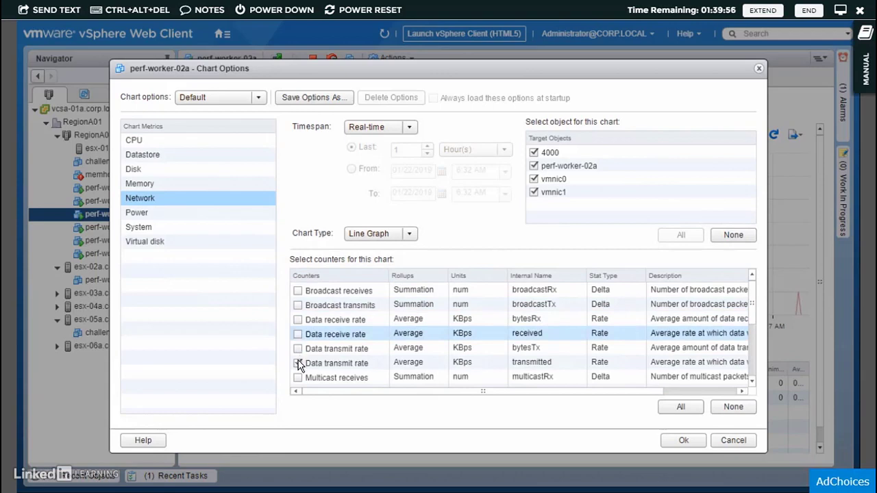
{"action": "left_click", "coordinate": [298, 363]}
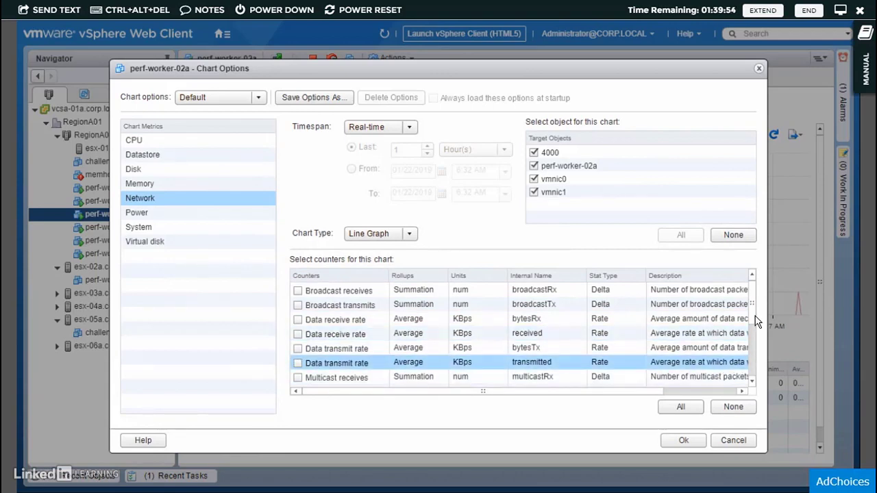
Select the dropped receive and transmit packets counters, deselect Usage, and apply the Network chart options
{"action": "left_click_drag", "start_coordinate": [754, 318], "coordinate": [755, 384]}
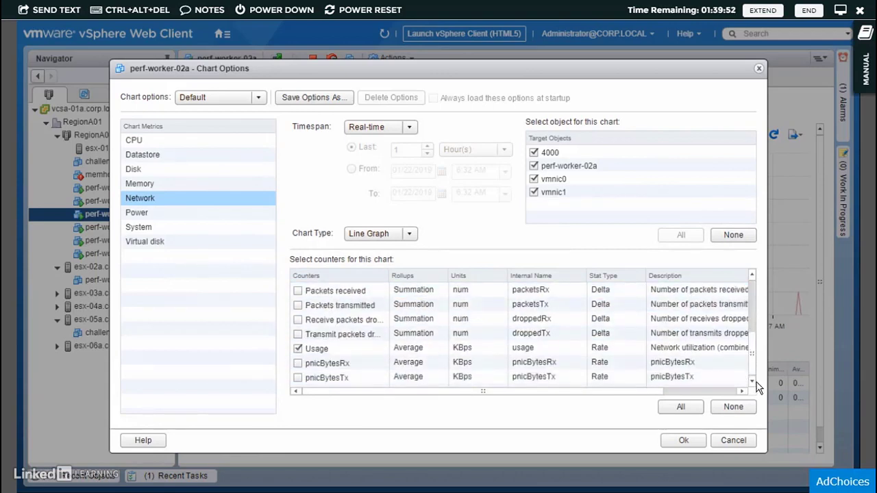
{"action": "left_click", "coordinate": [298, 334]}
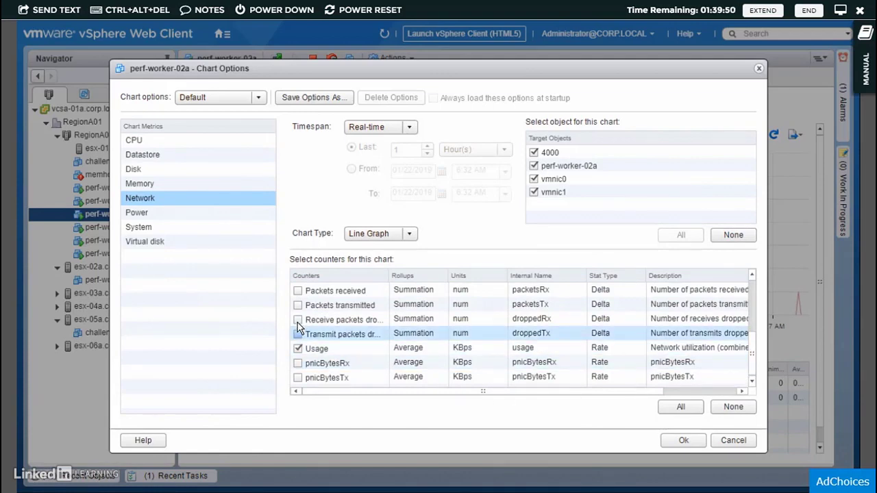
{"action": "left_click", "coordinate": [299, 319]}
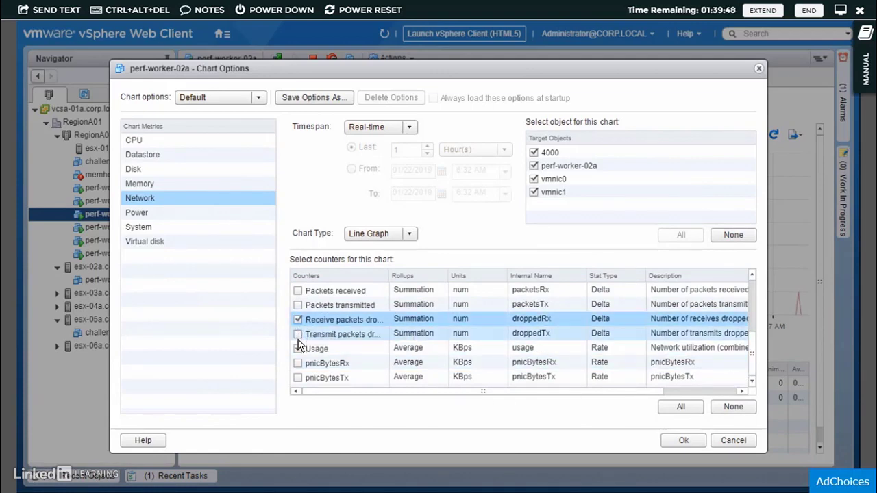
{"action": "left_click", "coordinate": [298, 334]}
{"action": "left_click", "coordinate": [298, 349]}
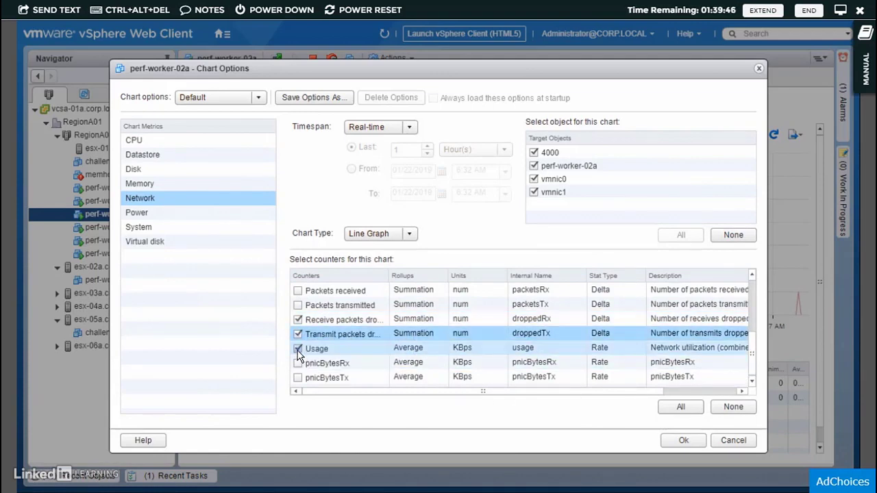
{"action": "left_click", "coordinate": [669, 441]}
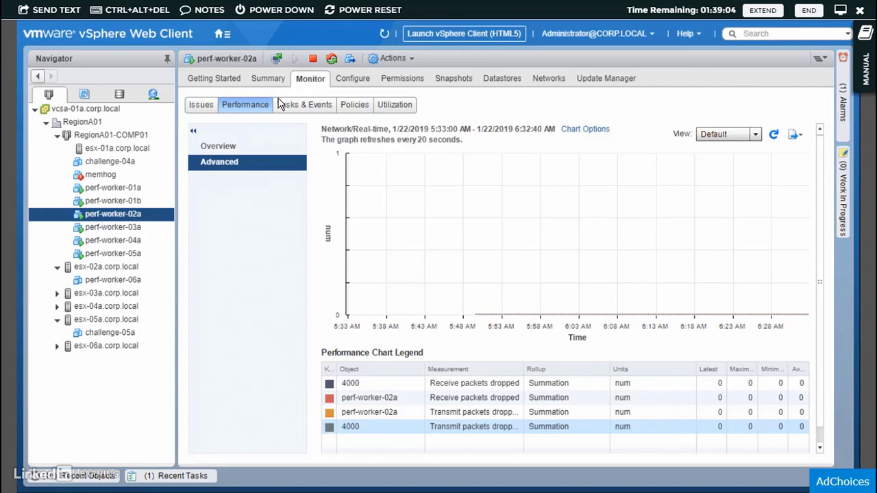
Review the tasks and events of perf-worker-02a, viewing the details of a Reconfigure virtual machine task and the Power On virtual machine event
{"action": "left_click", "coordinate": [304, 110]}
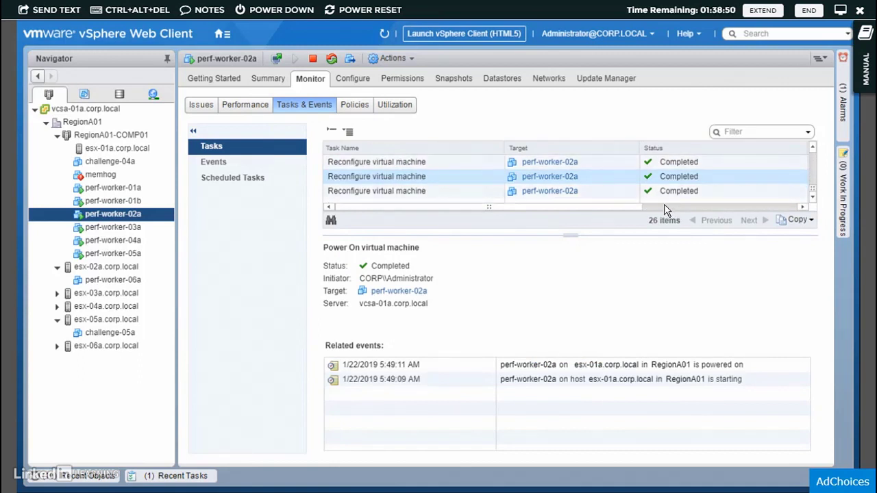
{"action": "left_click", "coordinate": [696, 207]}
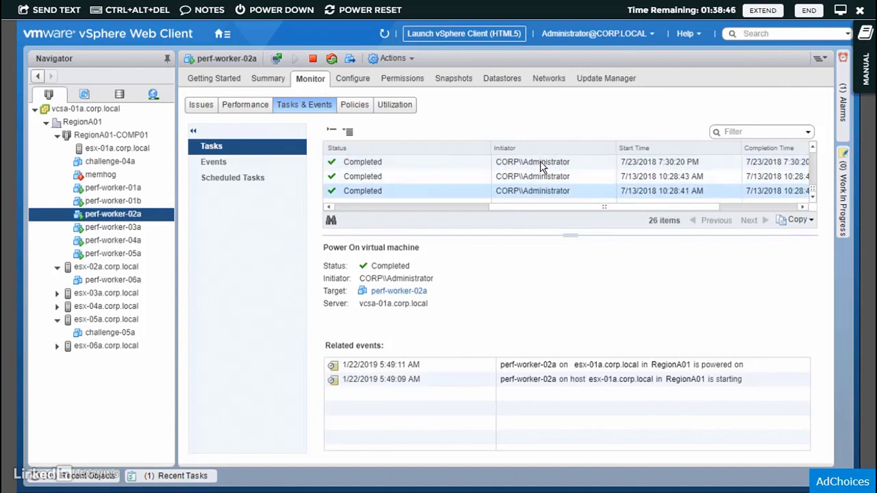
{"action": "left_click", "coordinate": [540, 179]}
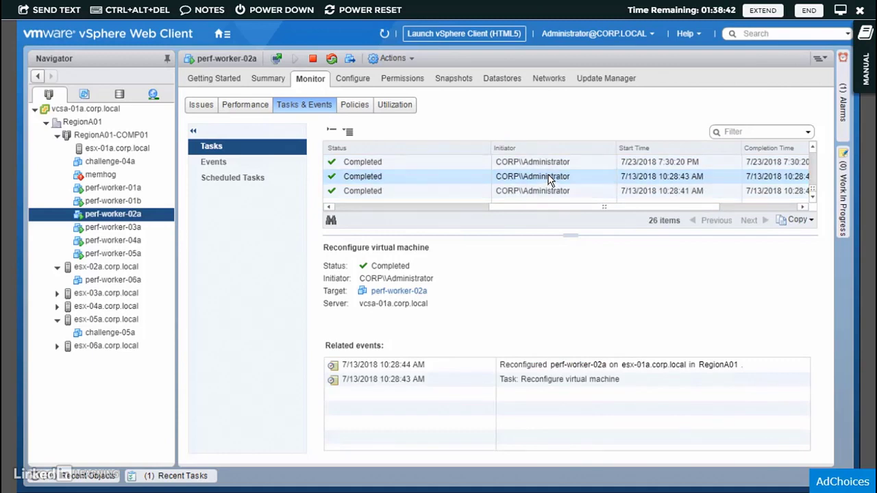
{"action": "left_click", "coordinate": [207, 162]}
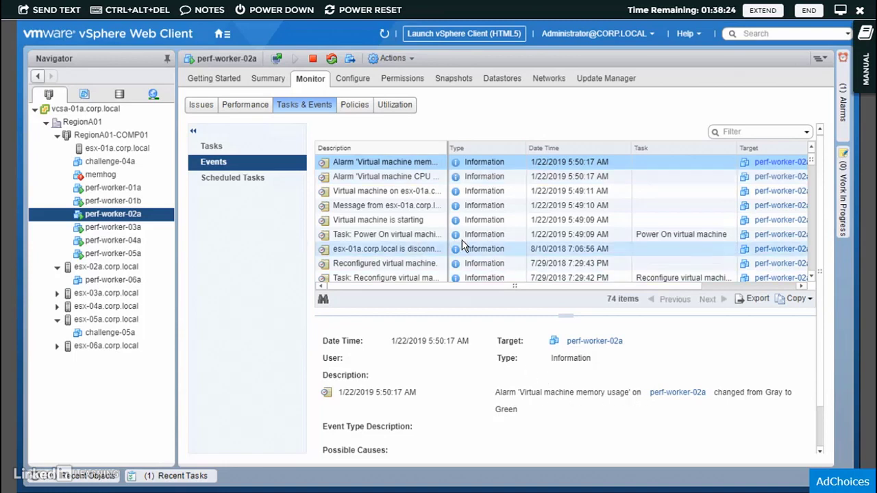
{"action": "left_click", "coordinate": [546, 235]}
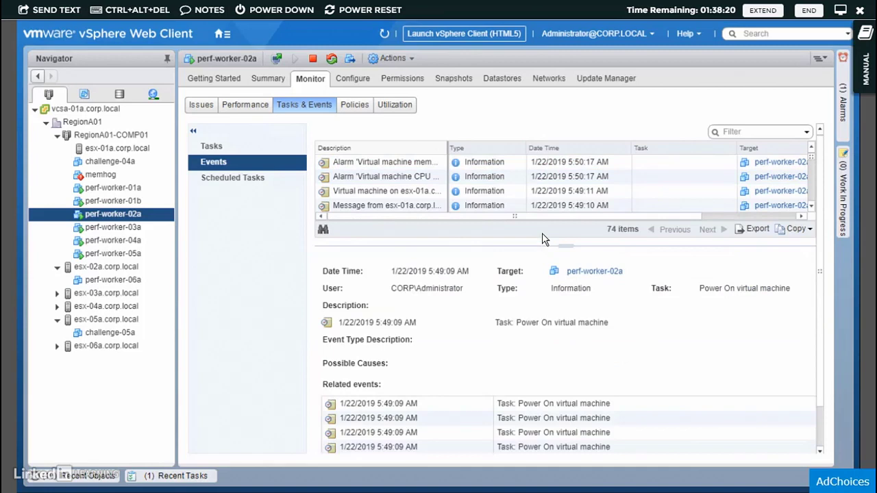
Check the scheduled tasks of perf-worker-02a and the task types that can be scheduled, and view its storage policies
{"action": "left_click", "coordinate": [240, 177]}
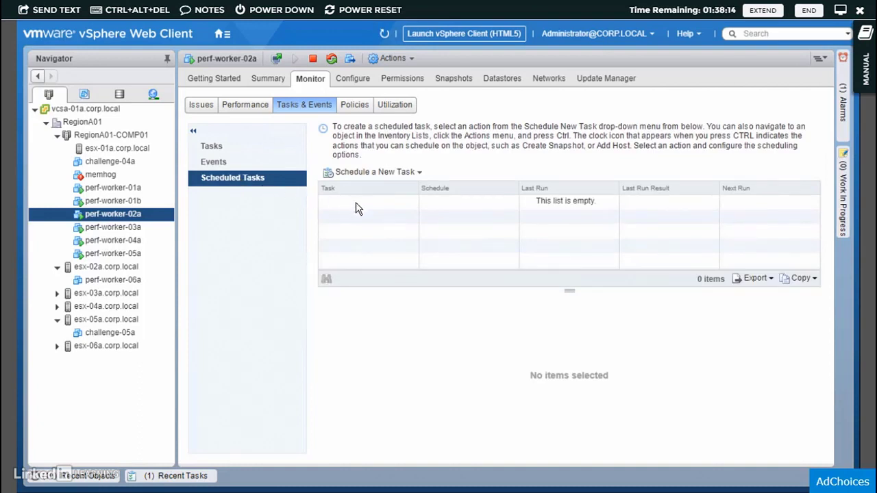
{"action": "left_click", "coordinate": [420, 174]}
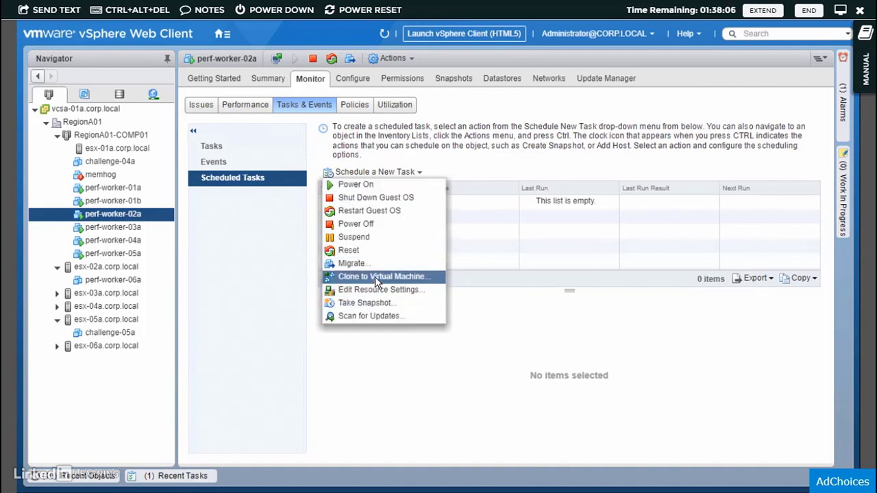
{"action": "left_click", "coordinate": [411, 172]}
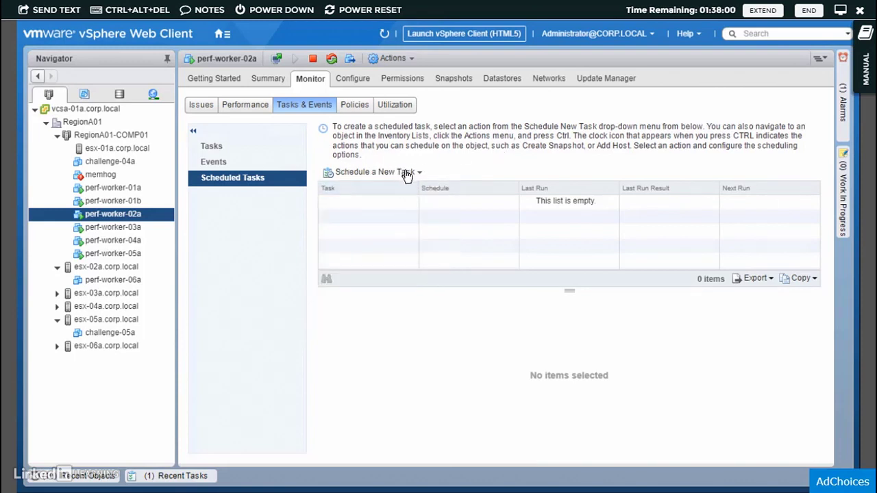
{"action": "left_click", "coordinate": [359, 111]}
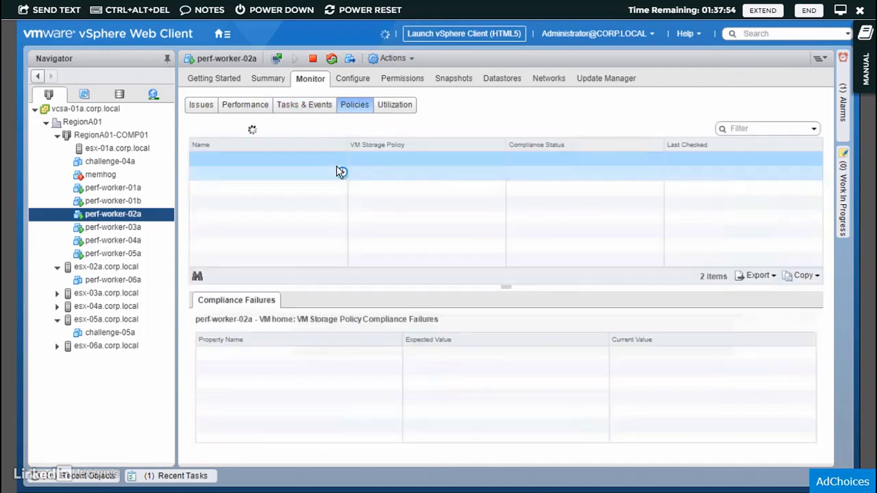
{"action": "left_click", "coordinate": [291, 173]}
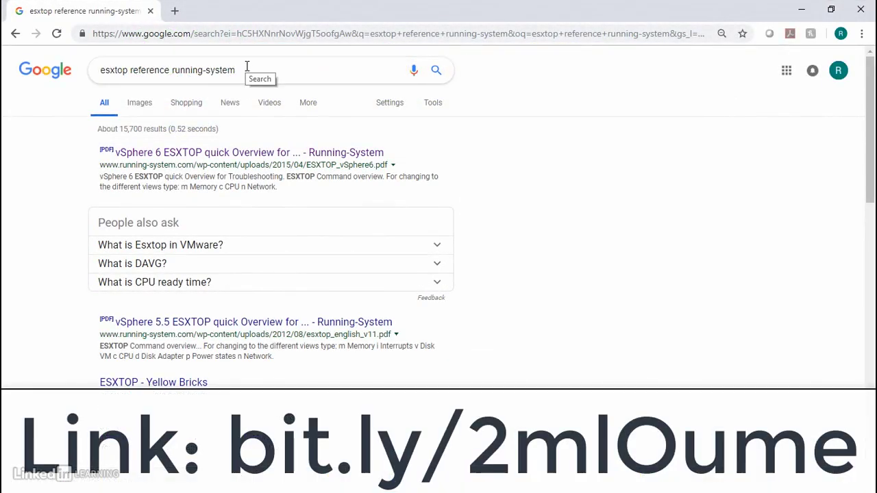
In Chrome, open the vSphere 6 ESXTOP quick overview PDF from the "esxtop reference running-system" search results and show it full screen
{"action": "left_click", "coordinate": [247, 66]}
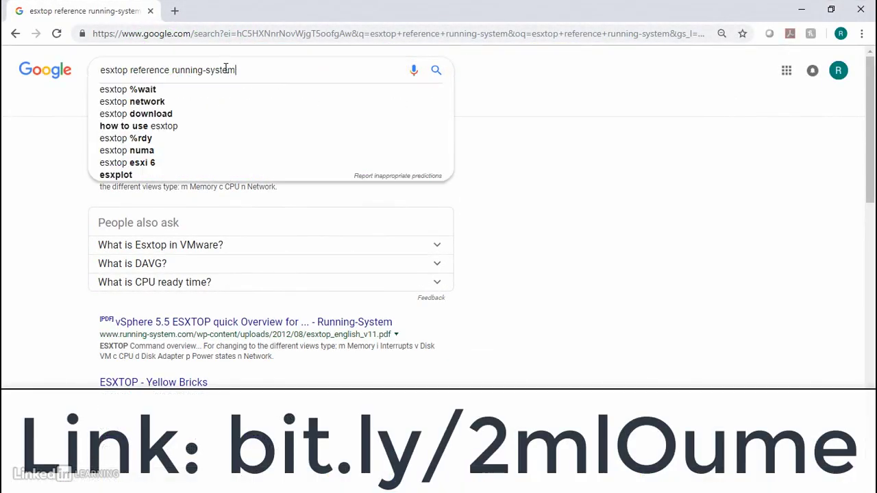
{"action": "left_click_drag", "start_coordinate": [233, 70], "coordinate": [65, 79]}
{"action": "left_click", "coordinate": [49, 149]}
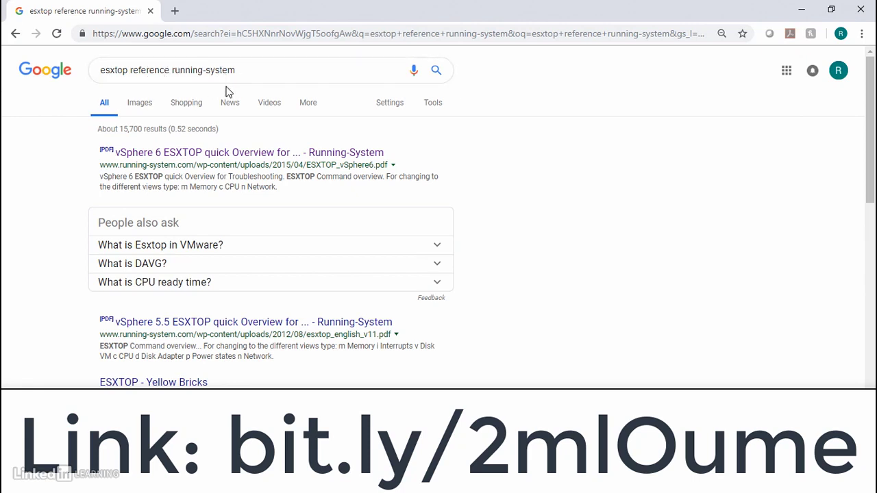
{"action": "left_click", "coordinate": [175, 156]}
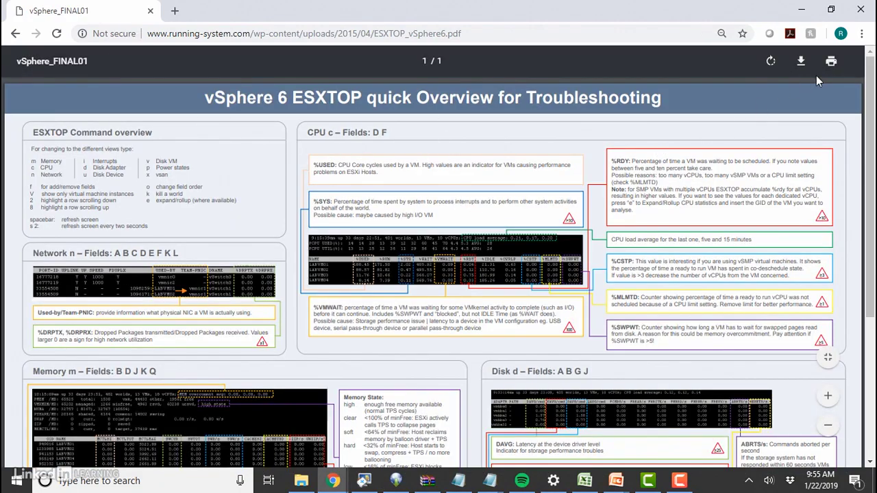
{"action": "left_click", "coordinate": [861, 33]}
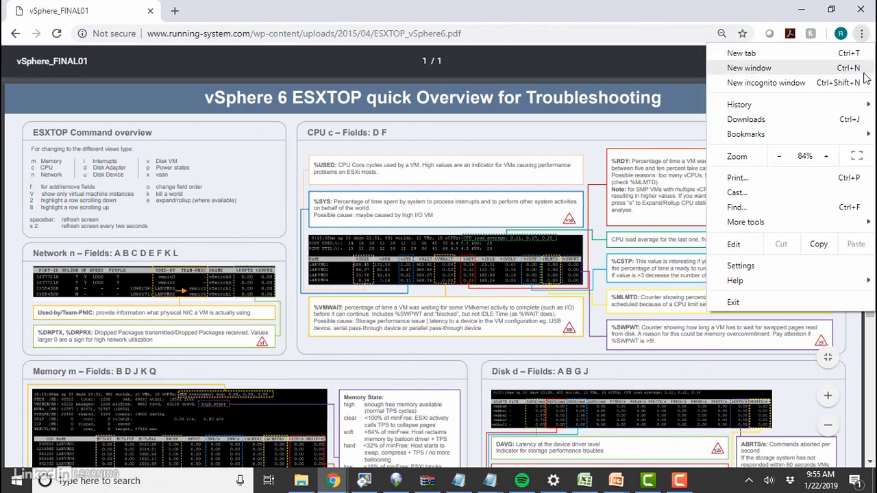
{"action": "left_click", "coordinate": [856, 156]}
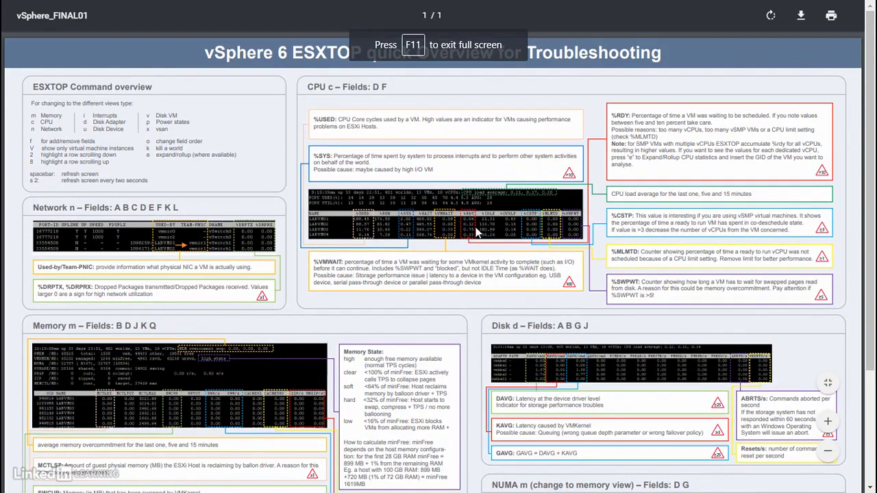
Examine the ESXTOP Command overview section enlarged, and highlight the V command line for showing only virtual machine instances
{"action": "scroll", "coordinate": [387, 290], "scroll_direction": "up", "scroll_amount": 5}
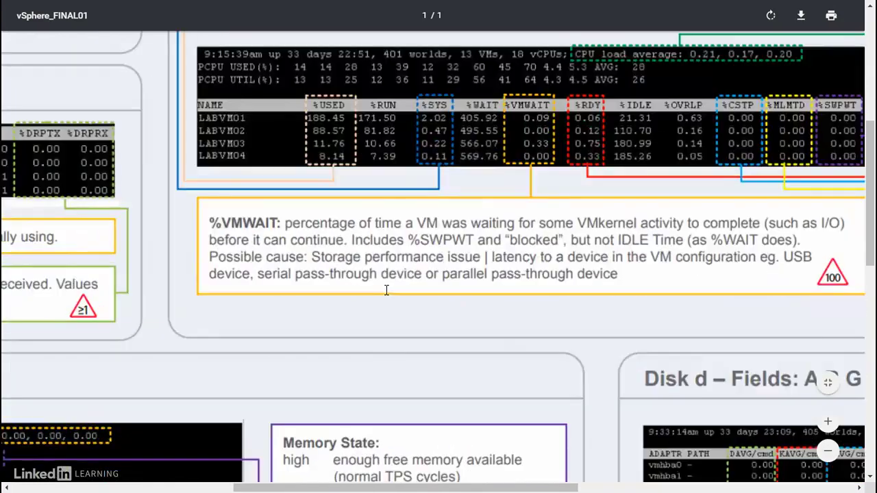
{"action": "left_click_drag", "start_coordinate": [545, 486], "coordinate": [272, 489]}
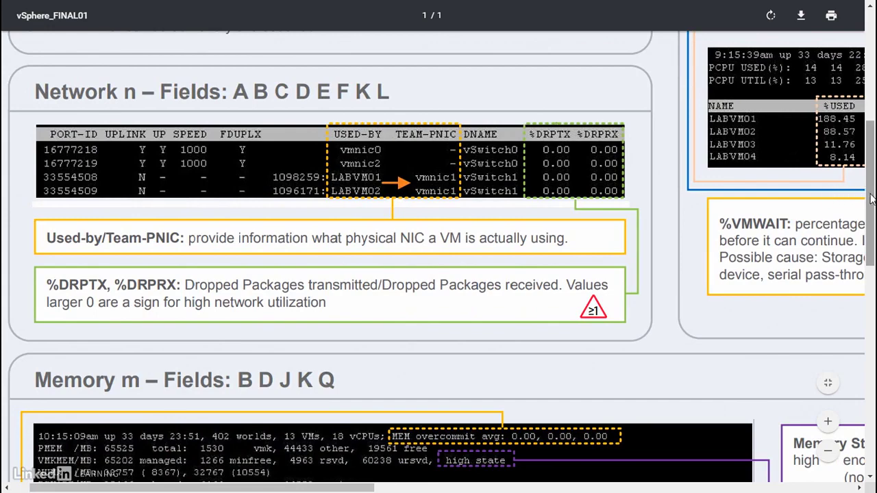
{"action": "left_click_drag", "start_coordinate": [870, 200], "coordinate": [871, 89]}
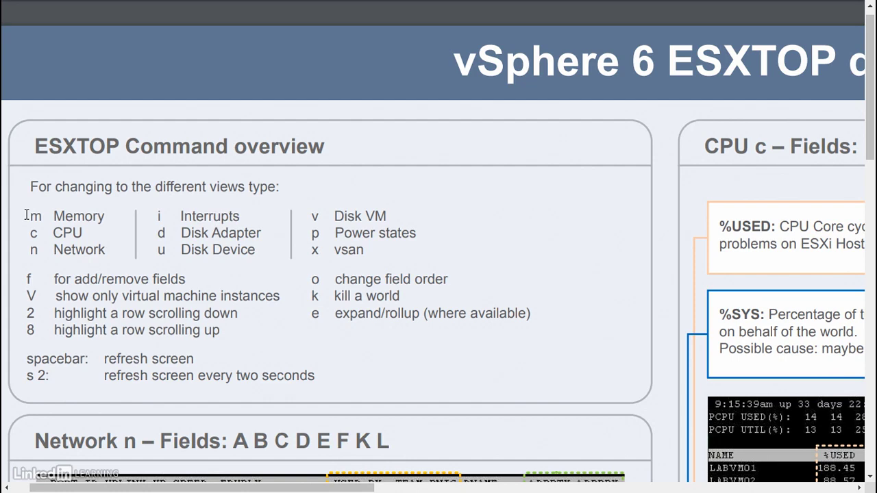
{"action": "left_click_drag", "start_coordinate": [23, 294], "coordinate": [278, 292]}
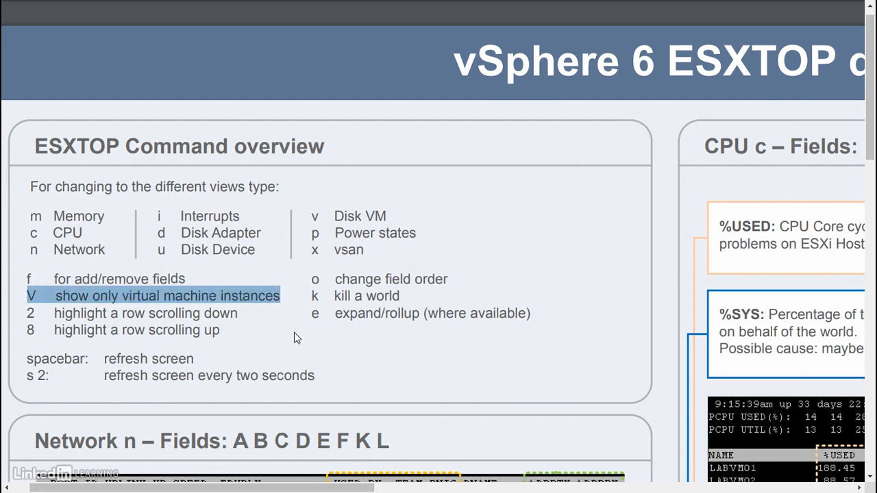